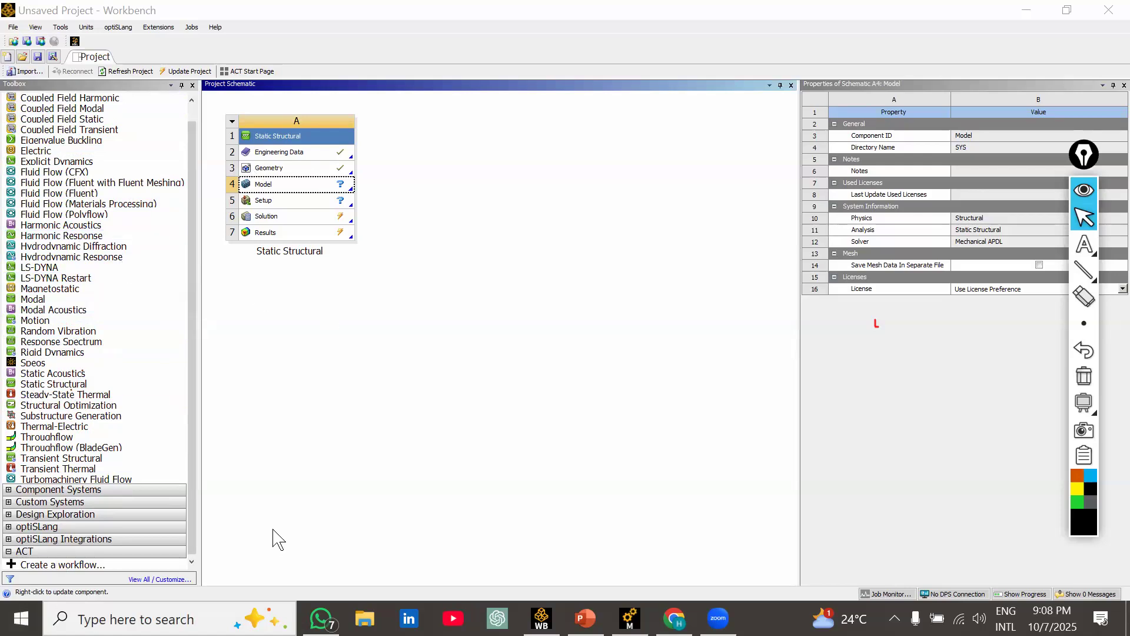
# Search the computer's installed applications for "Ansys", look over the matches and close the search.
pyautogui.click(21, 619)
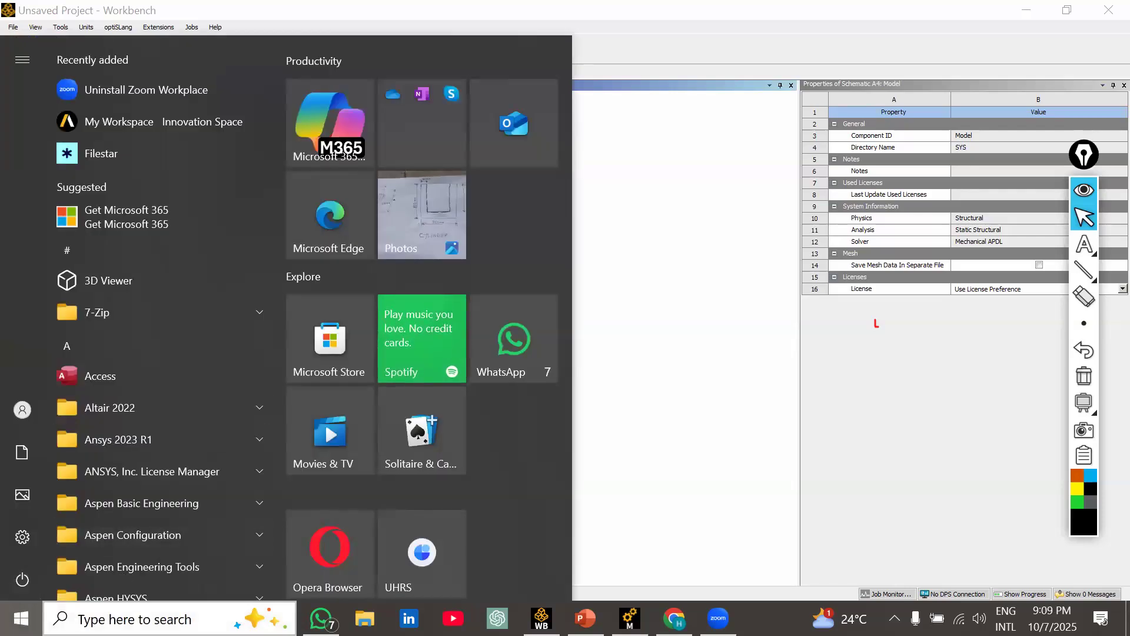
pyautogui.write('An')
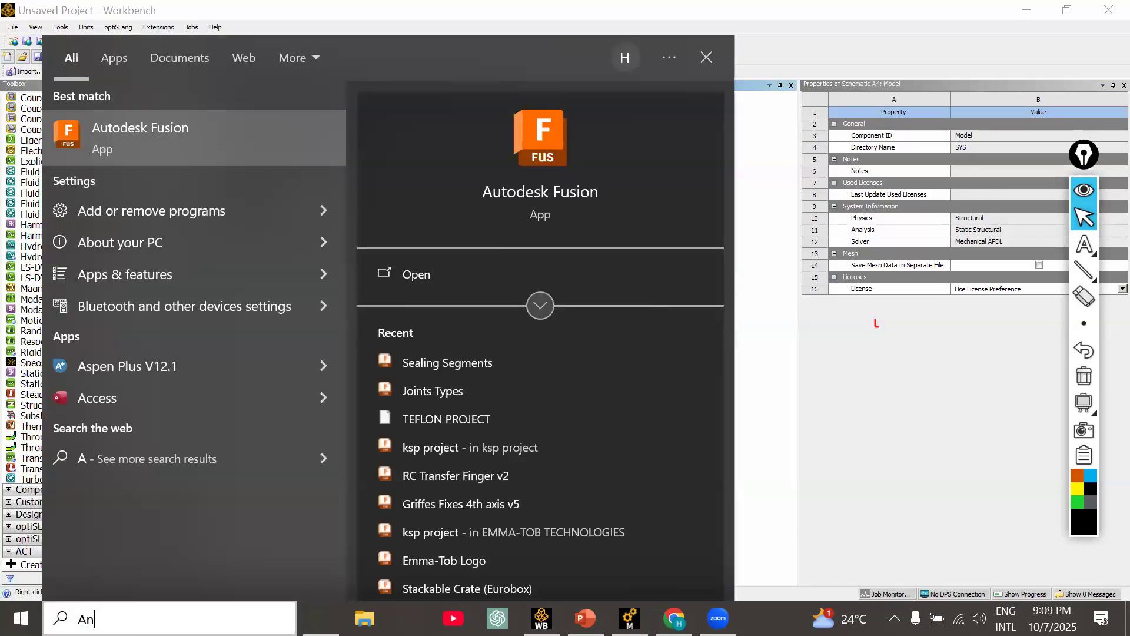
pyautogui.write('sys')
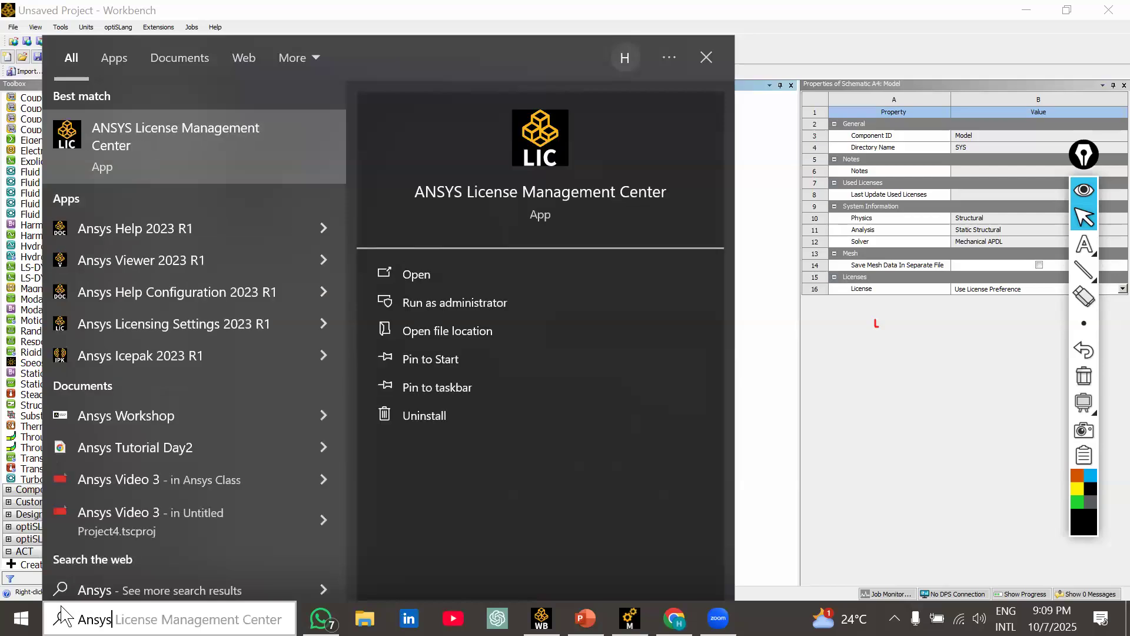
pyautogui.scroll(-1, 120, 377)
pyautogui.scroll(1, 121, 374)
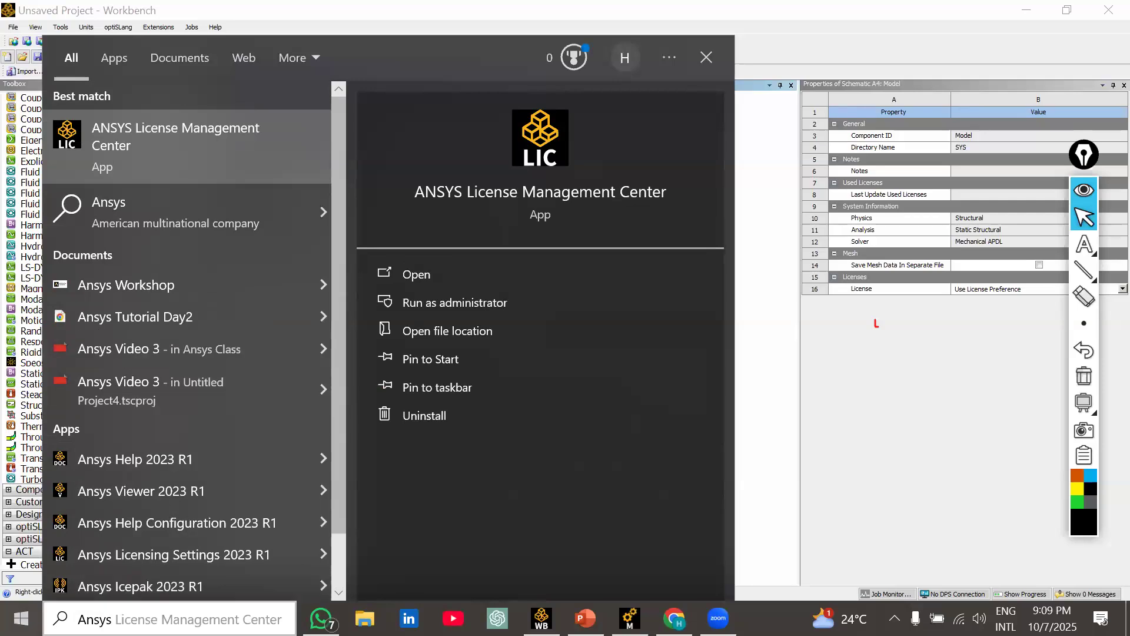
pyautogui.press('Escape')
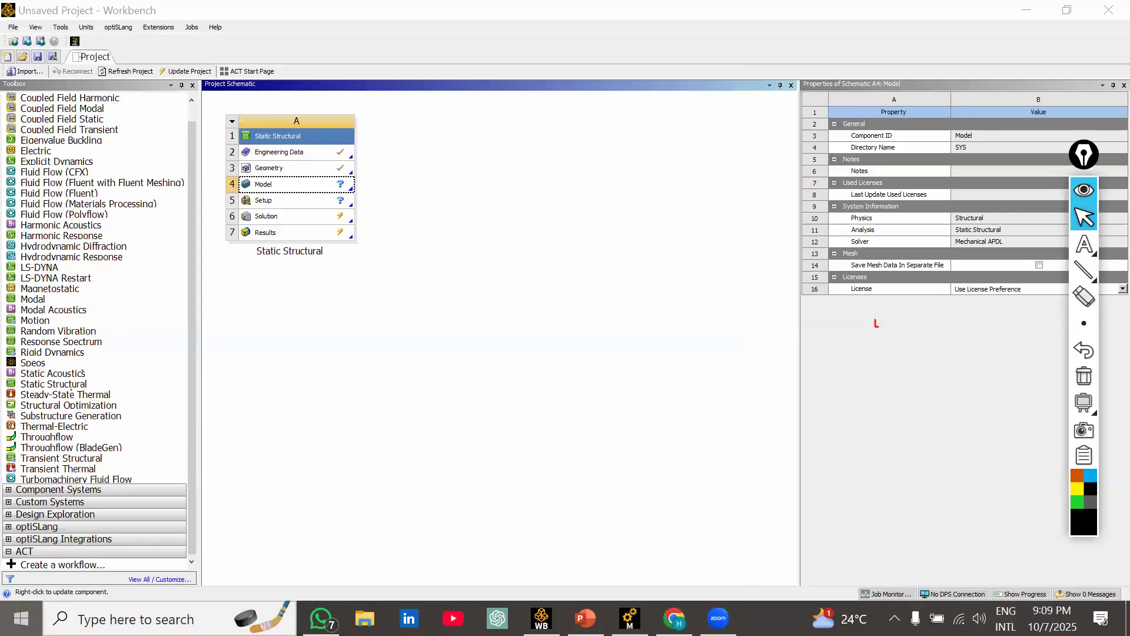
# Browse the programs in the Ansys 2023 R1 folder of the installed applications, down to the Workbench entries and back up.
pyautogui.press('super')
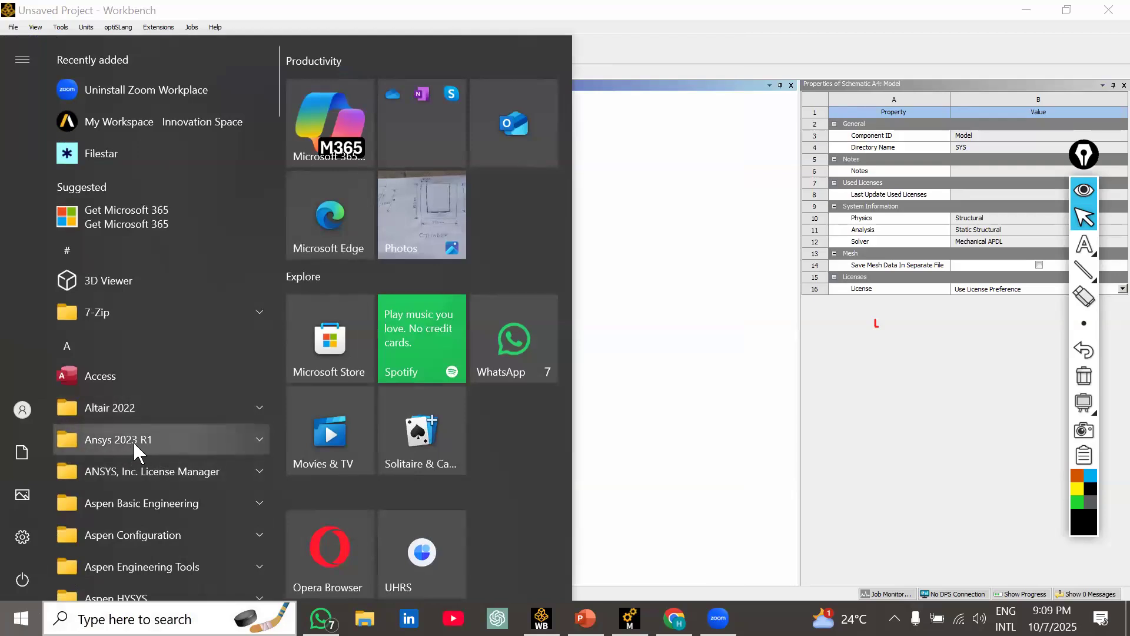
pyautogui.click(182, 439)
pyautogui.scroll(-5, 147, 496)
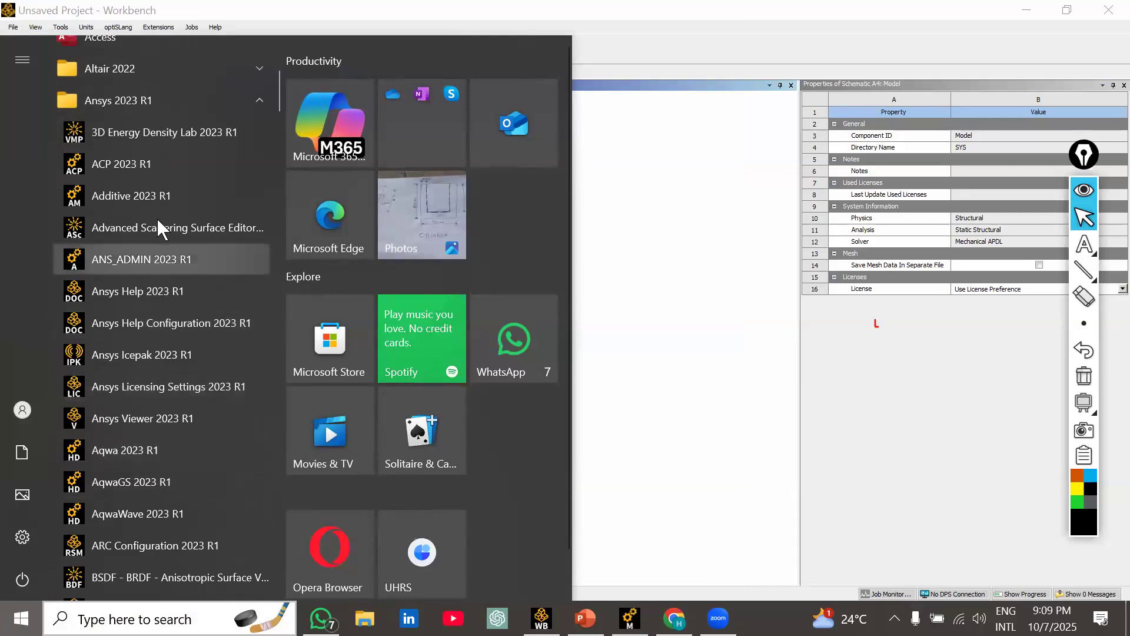
pyautogui.scroll(-4, 136, 335)
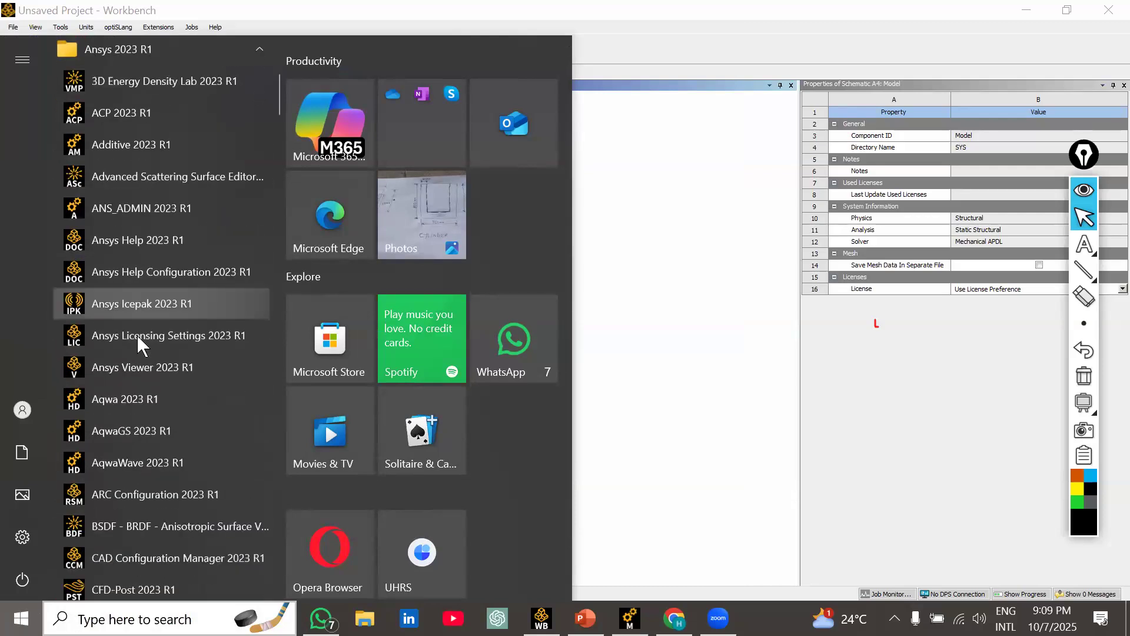
pyautogui.scroll(-3, 134, 340)
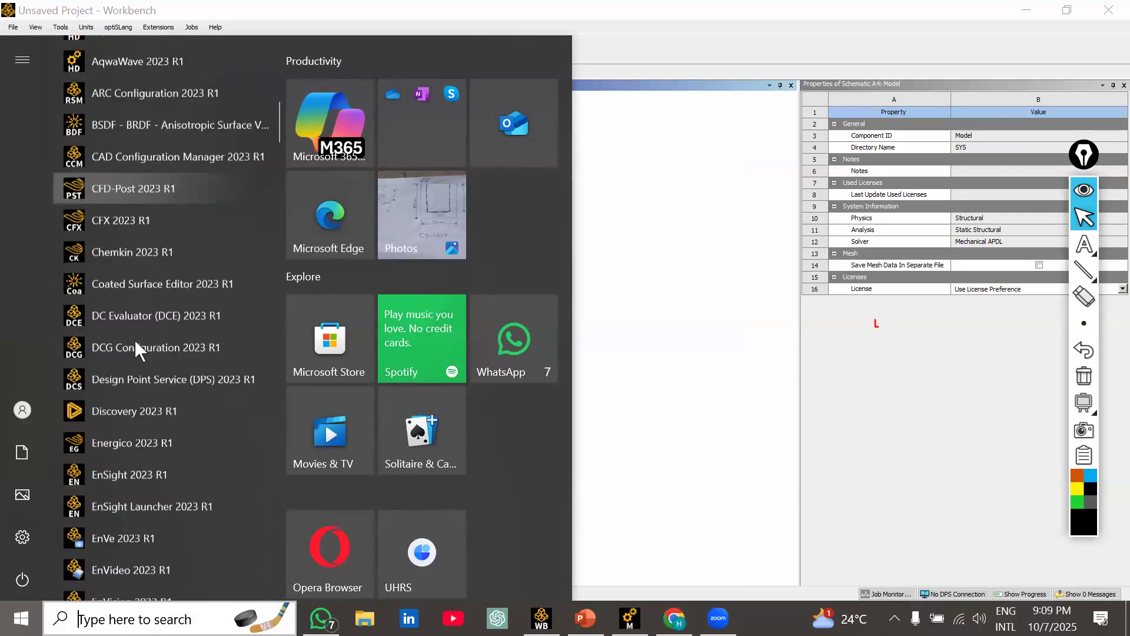
pyautogui.scroll(-15, 137, 342)
pyautogui.scroll(-10, 139, 337)
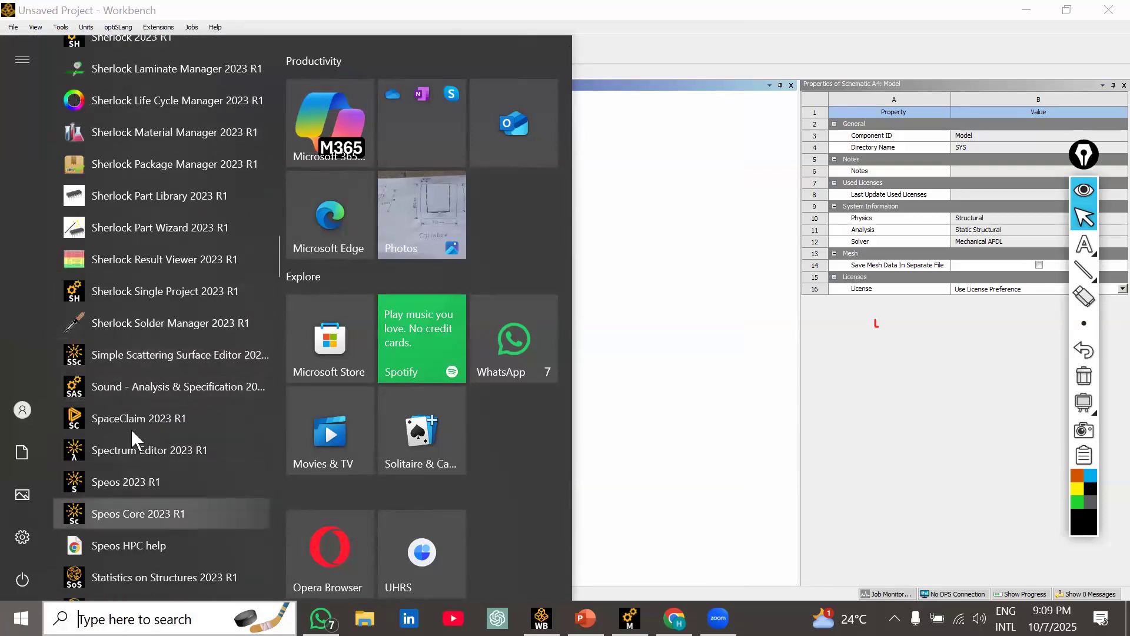
pyautogui.scroll(-6, 120, 418)
pyautogui.scroll(-3, 120, 416)
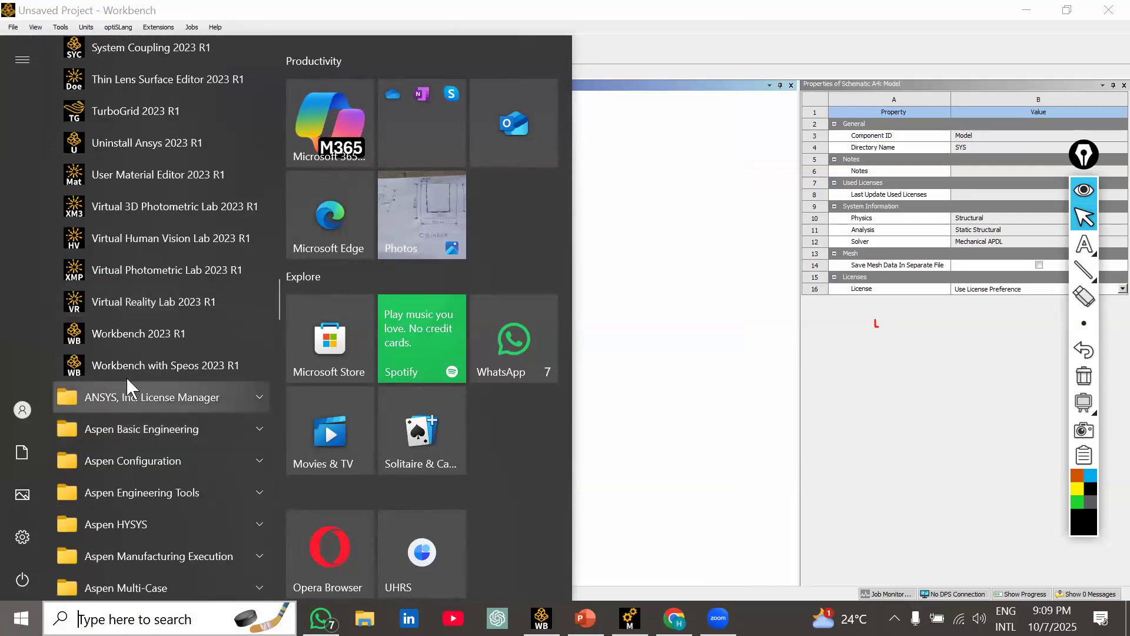
pyautogui.scroll(4, 124, 400)
pyautogui.scroll(9, 125, 335)
pyautogui.scroll(15, 152, 345)
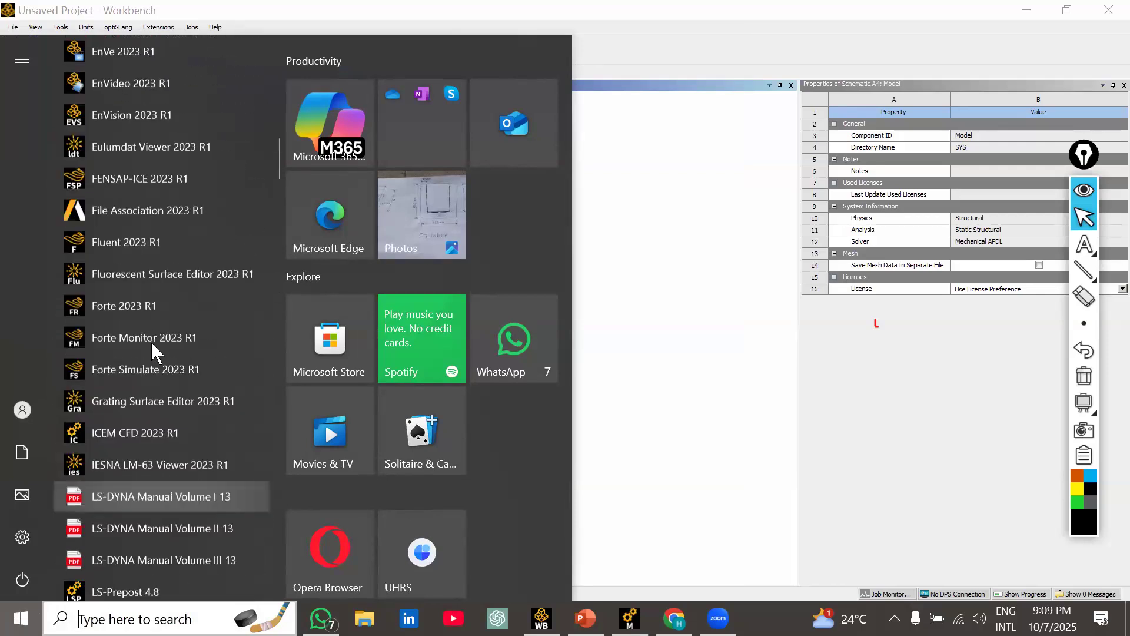
pyautogui.scroll(4, 151, 341)
pyautogui.scroll(1, 151, 341)
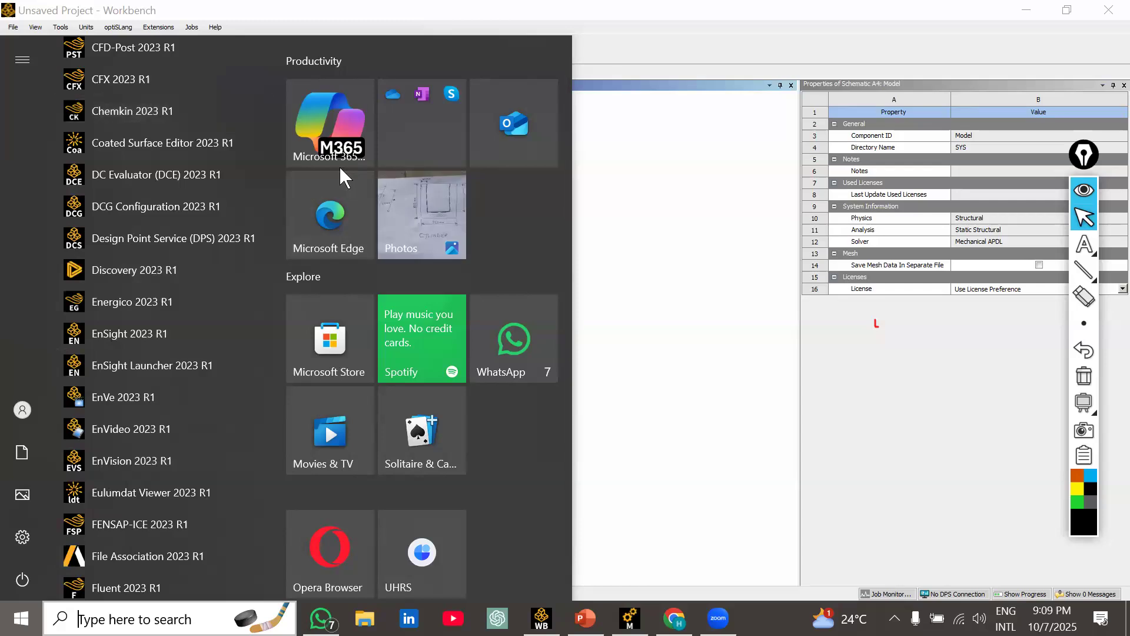
pyautogui.press('Escape')
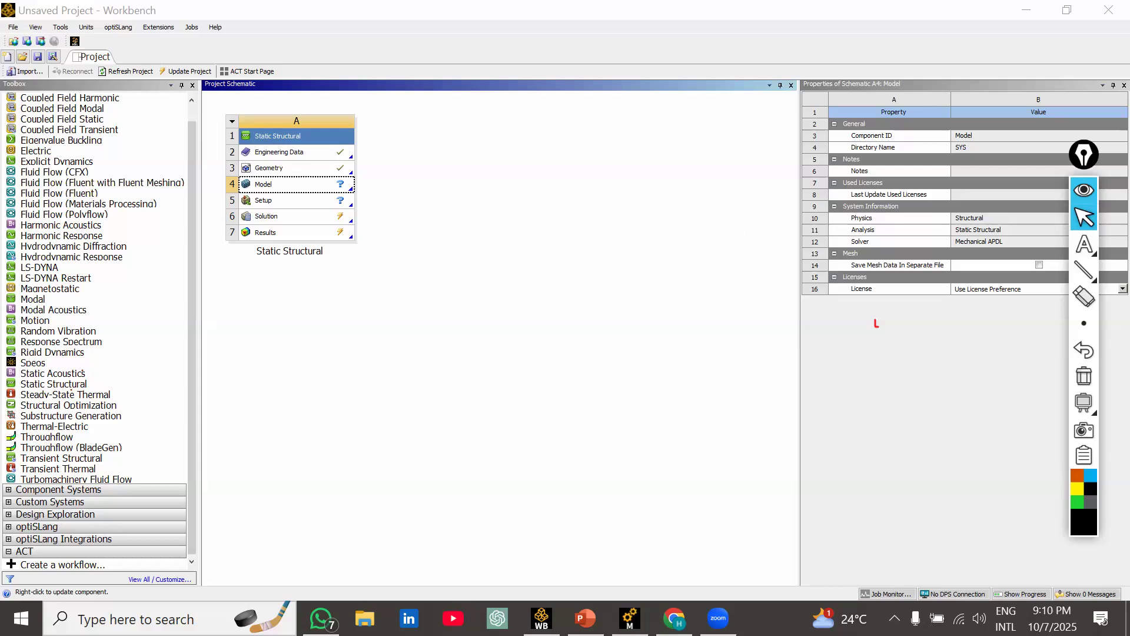
# Reopen the Ansys 2023 R1 program folder and view its first entries again.
pyautogui.press('super')
pyautogui.click(165, 439)
pyautogui.scroll(-5, 177, 465)
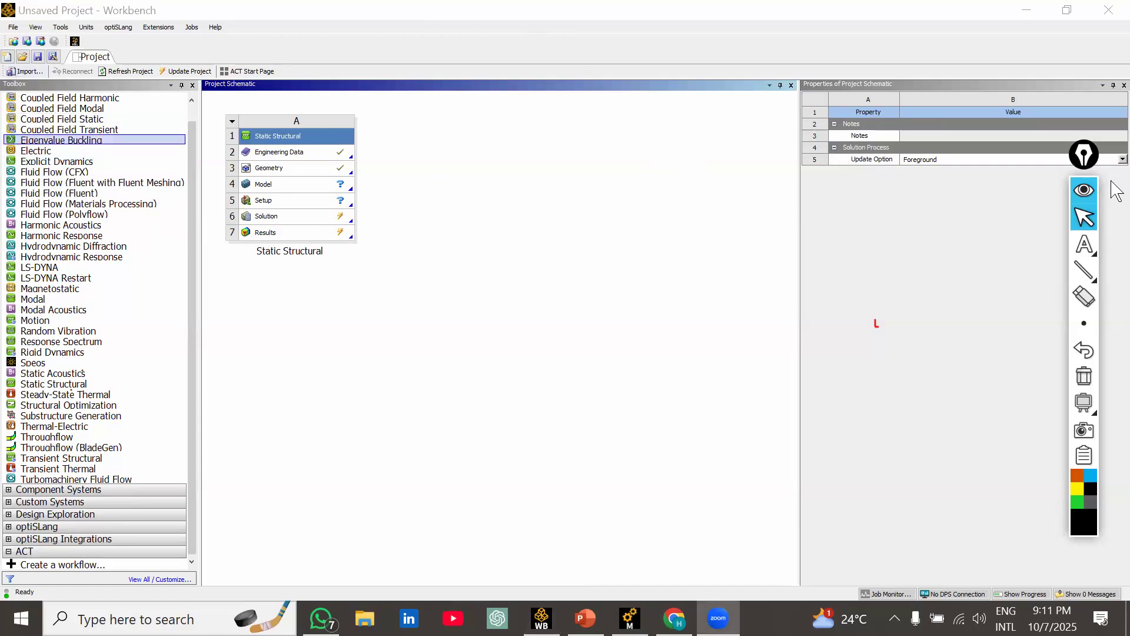
# Draw a rectangle annotation around the Toolbox, from its header down to the ACT group.
pyautogui.click(1084, 274)
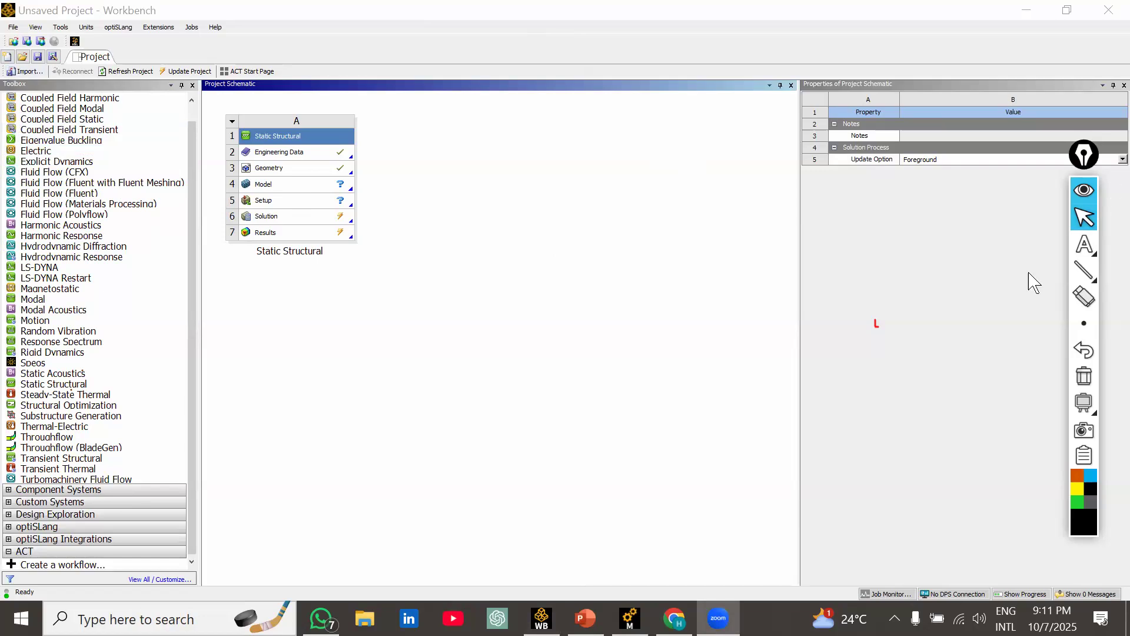
pyautogui.moveTo(2, 80)
pyautogui.mouseDown()
pyautogui.moveTo(156, 321)
pyautogui.moveTo(175, 516)
pyautogui.moveTo(200, 570)
pyautogui.moveTo(198, 560)
pyautogui.mouseUp()
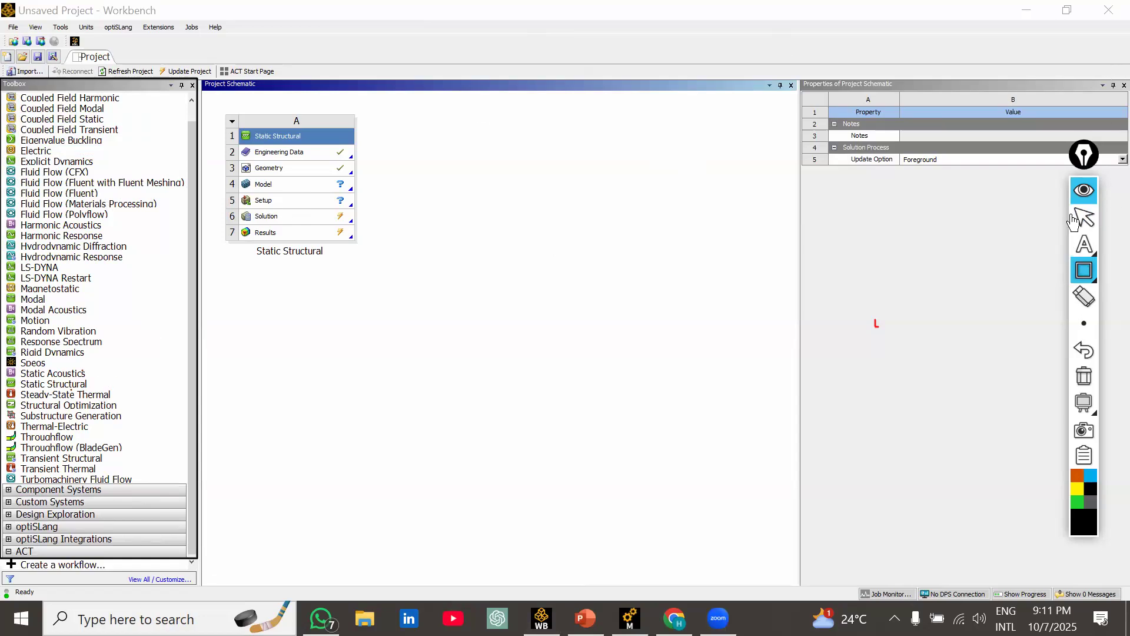
# Collapse the Analysis Systems group in the Toolbox and expand Component Systems to show its entries.
pyautogui.scroll(1, 140, 307)
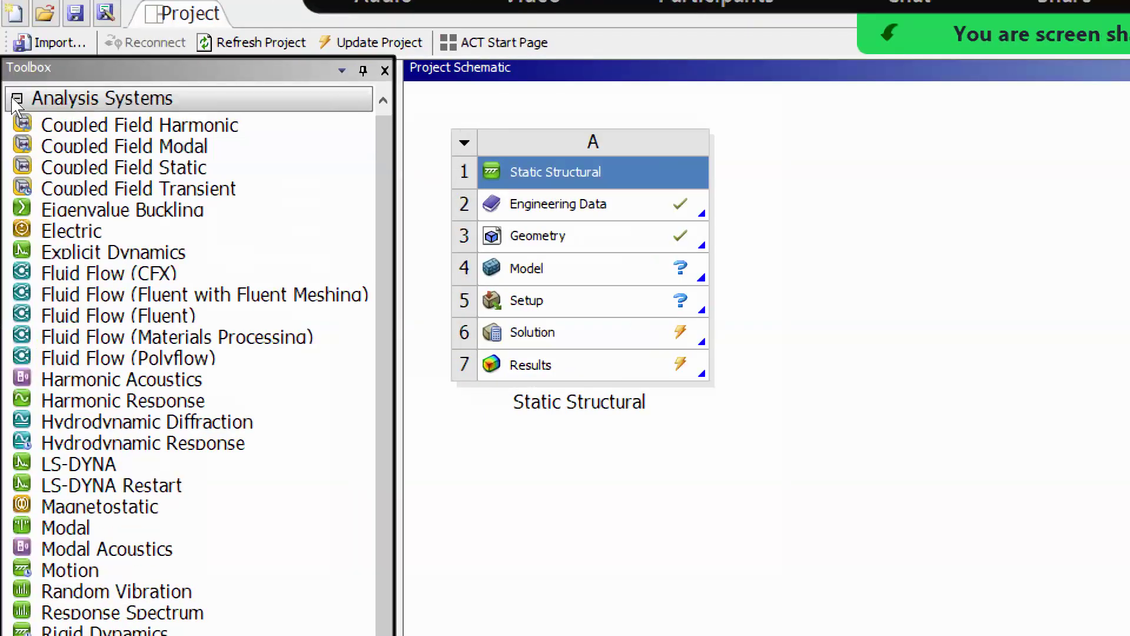
pyautogui.click(16, 99)
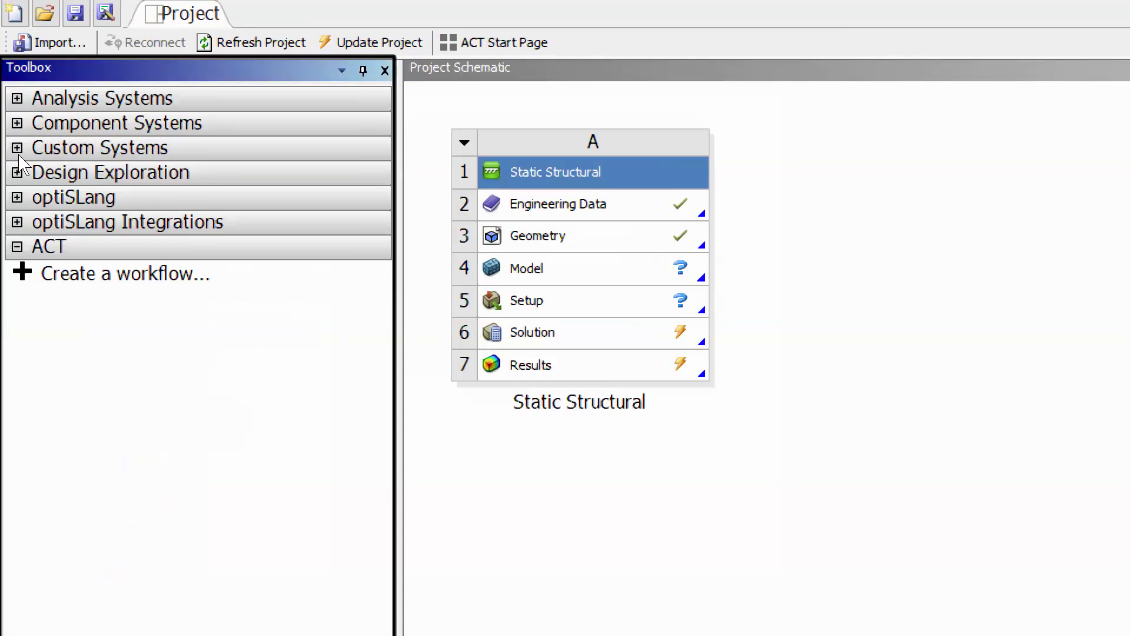
pyautogui.click(16, 123)
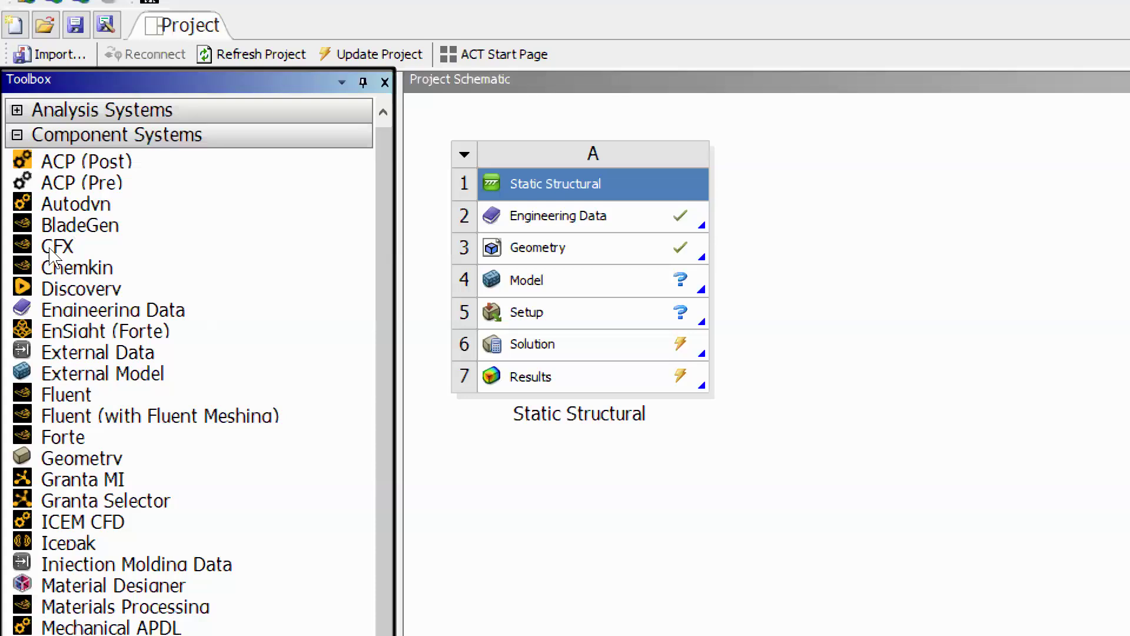
# Expand Analysis Systems to view its analysis types and collapse the group again.
pyautogui.click(344, 112)
pyautogui.scroll(-5, 306, 126)
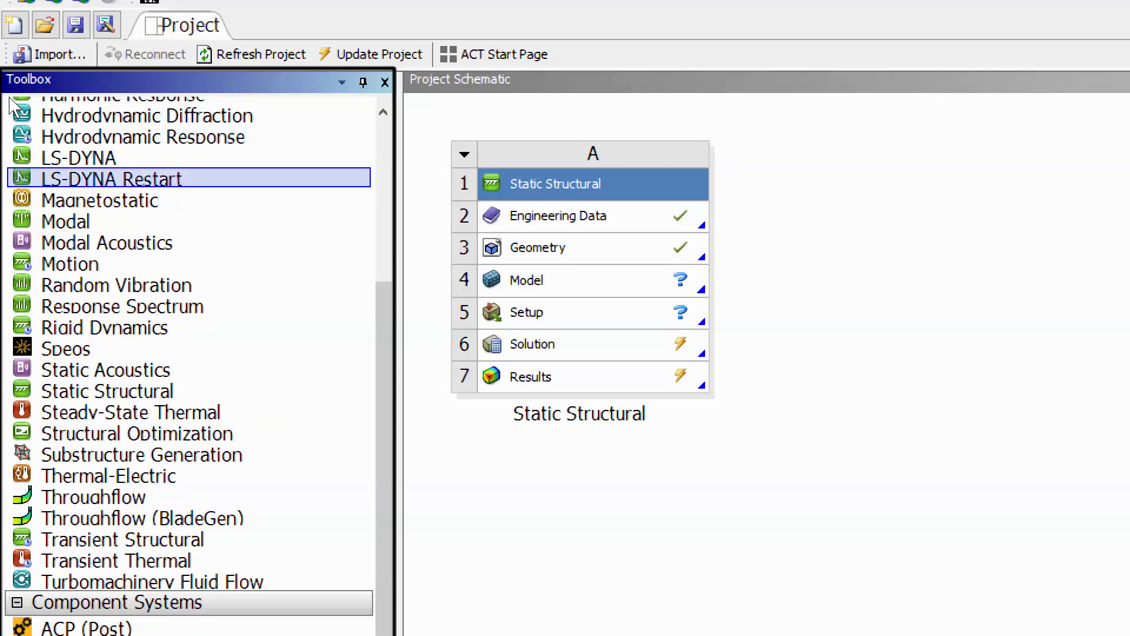
pyautogui.scroll(7, 9, 103)
pyautogui.click(37, 111)
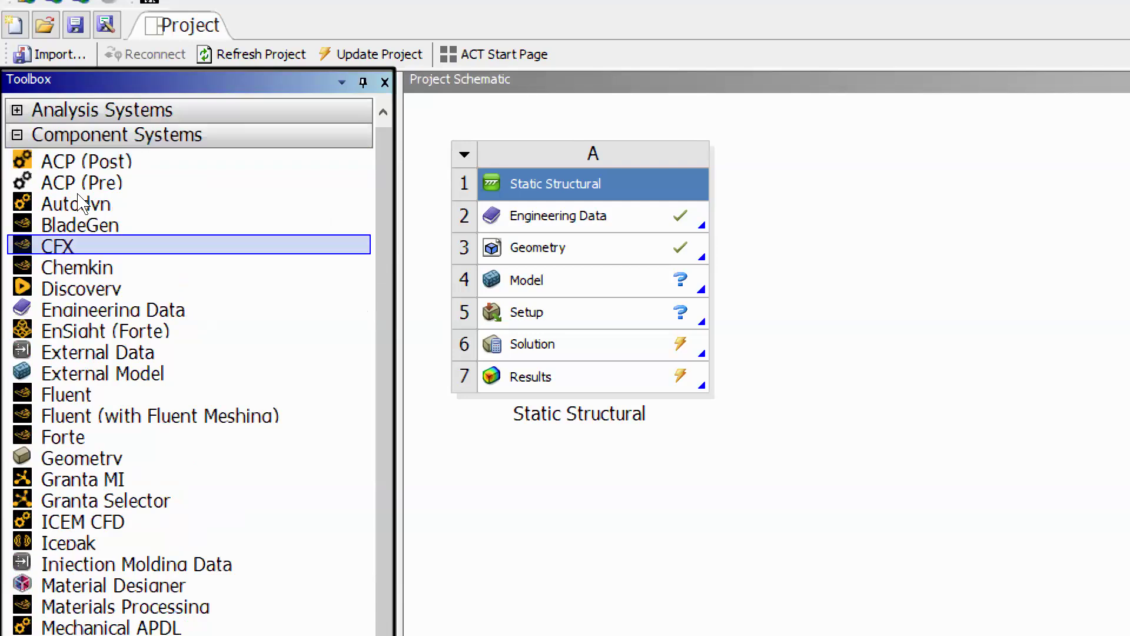
# Look through the Component Systems entries and return the Toolbox to the expanded Analysis Systems group.
pyautogui.scroll(-3, 79, 203)
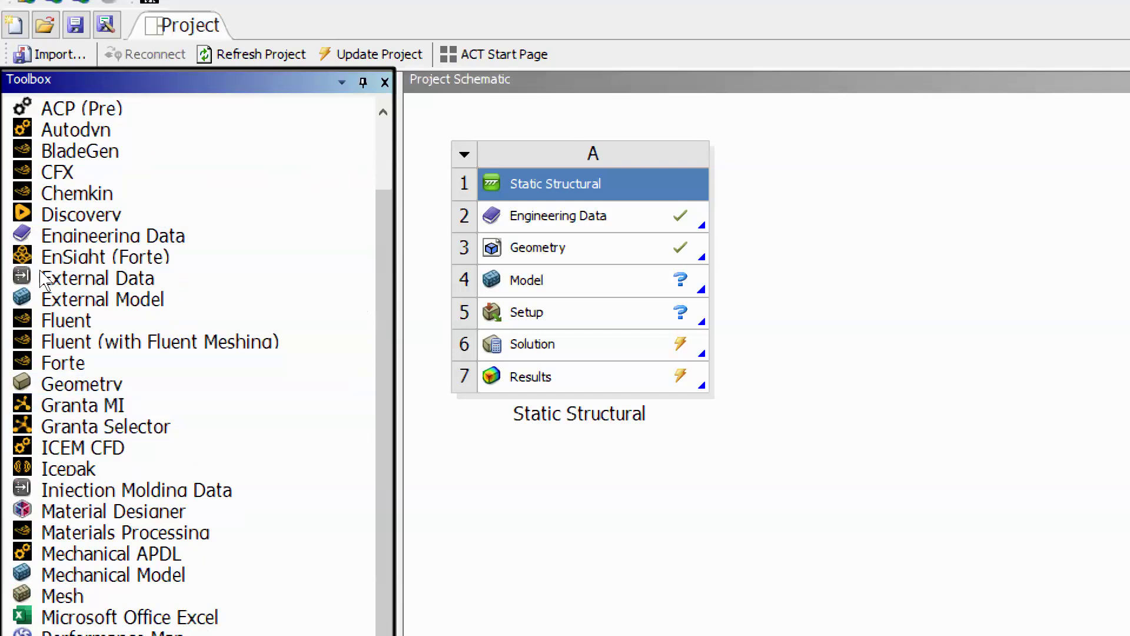
pyautogui.scroll(-1, 45, 280)
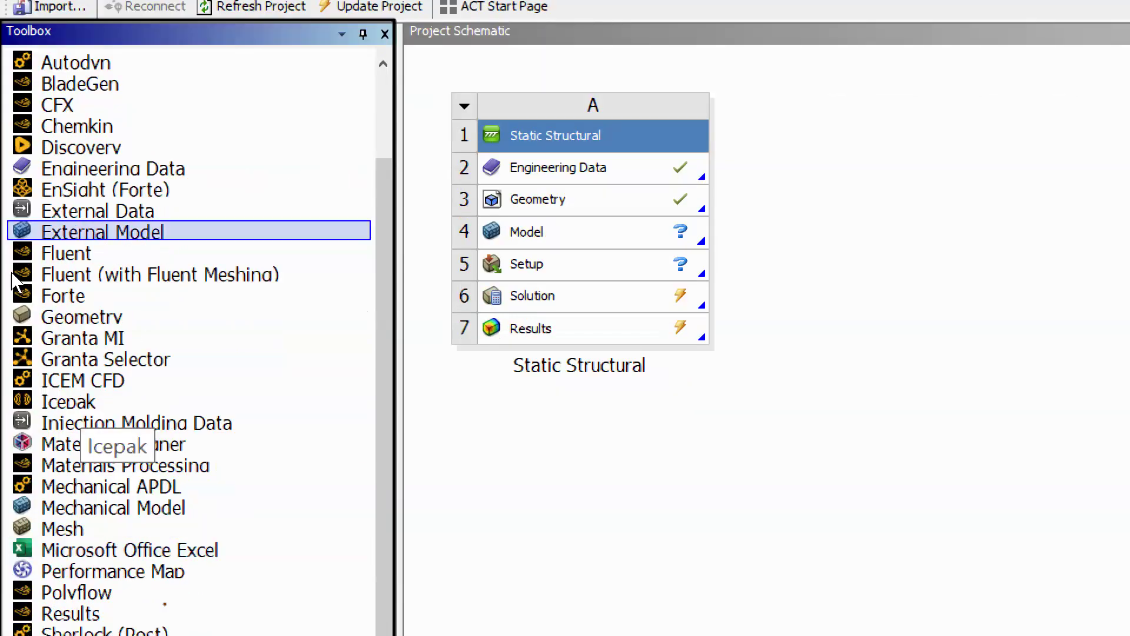
pyautogui.scroll(2, 44, 377)
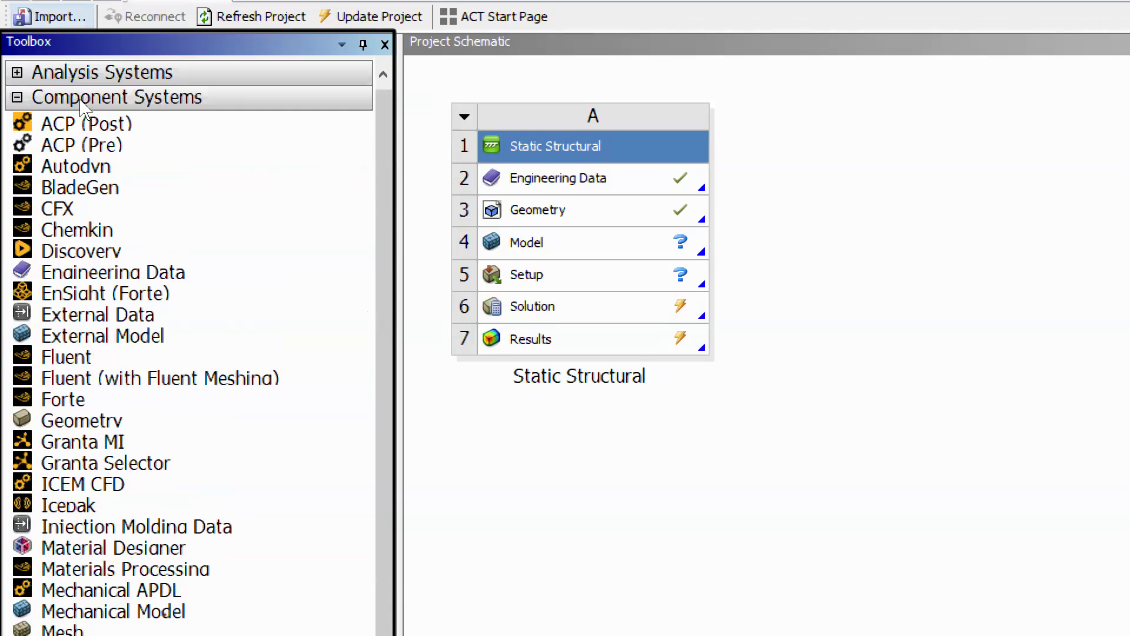
pyautogui.click(16, 101)
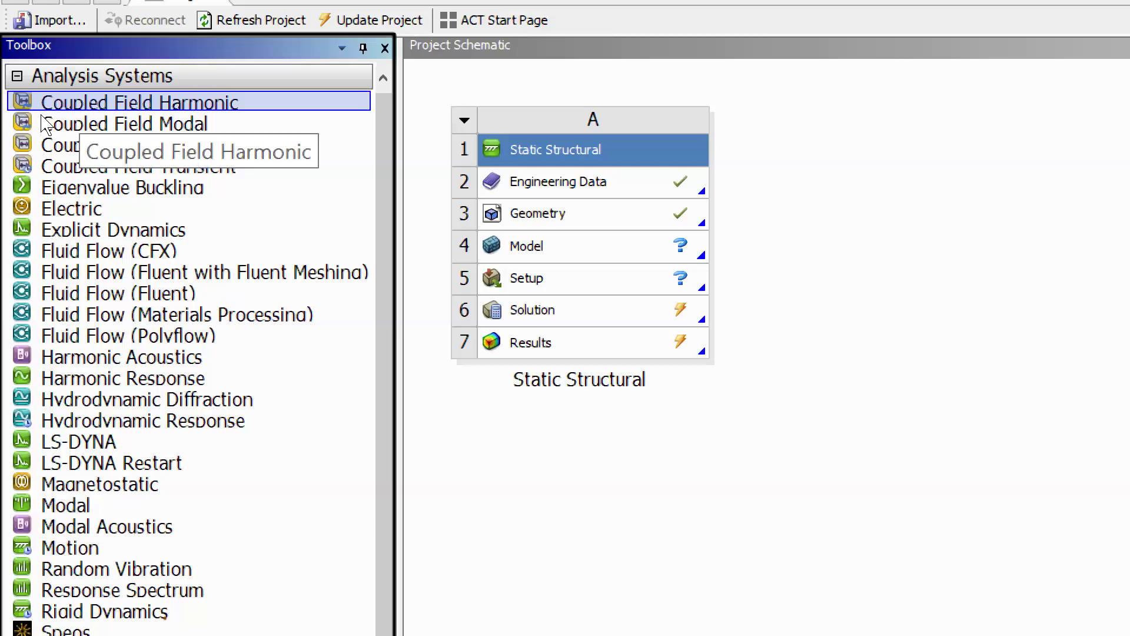
# Examine the analysis types under Analysis Systems, including Response Spectrum, Random Vibration, LS-DYNA, Hydrodynamic Response, Electric and Coupled Field Harmonic.
pyautogui.scroll(-1, 56, 229)
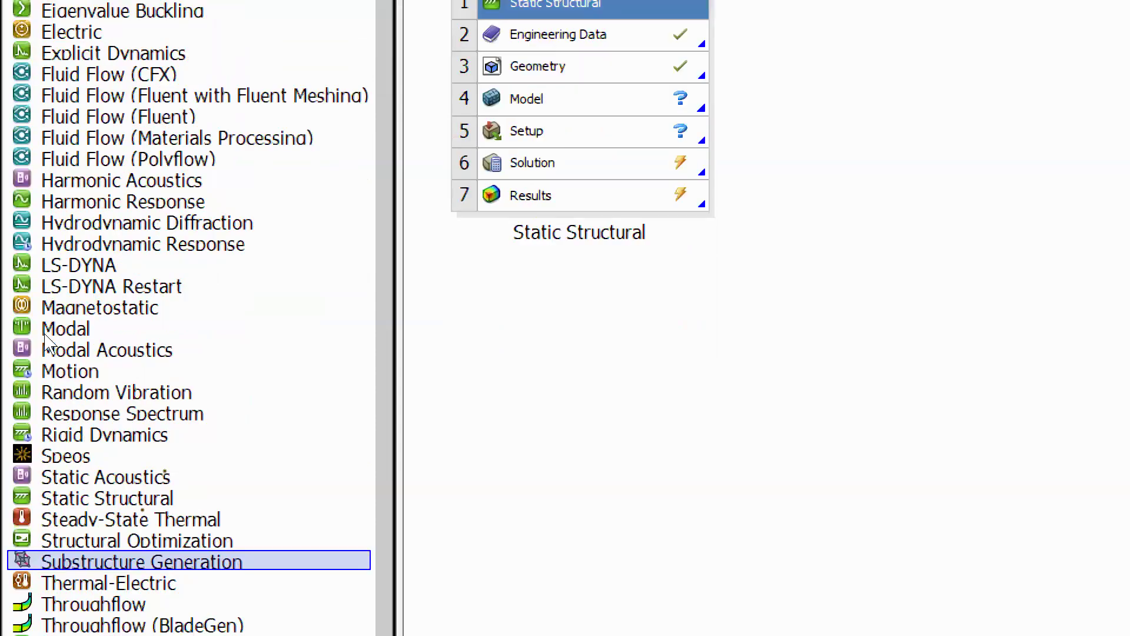
pyautogui.scroll(1, 47, 340)
pyautogui.scroll(-1, 36, 353)
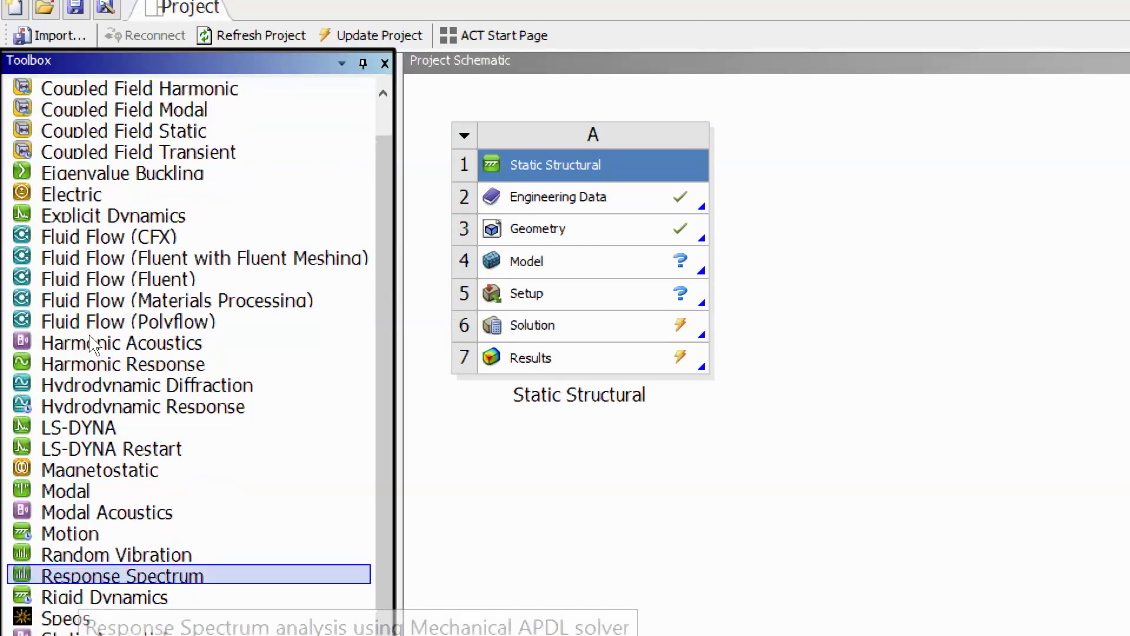
pyautogui.press('Up')
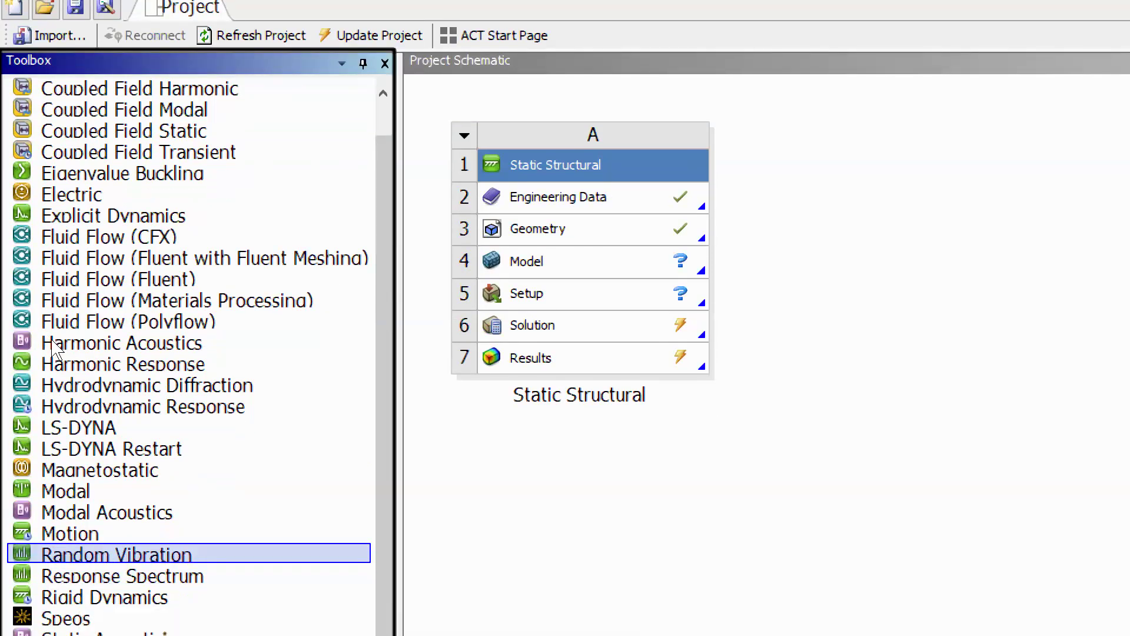
pyautogui.press('Down')
pyautogui.press('Up')
pyautogui.press('Up')
pyautogui.press('Down')
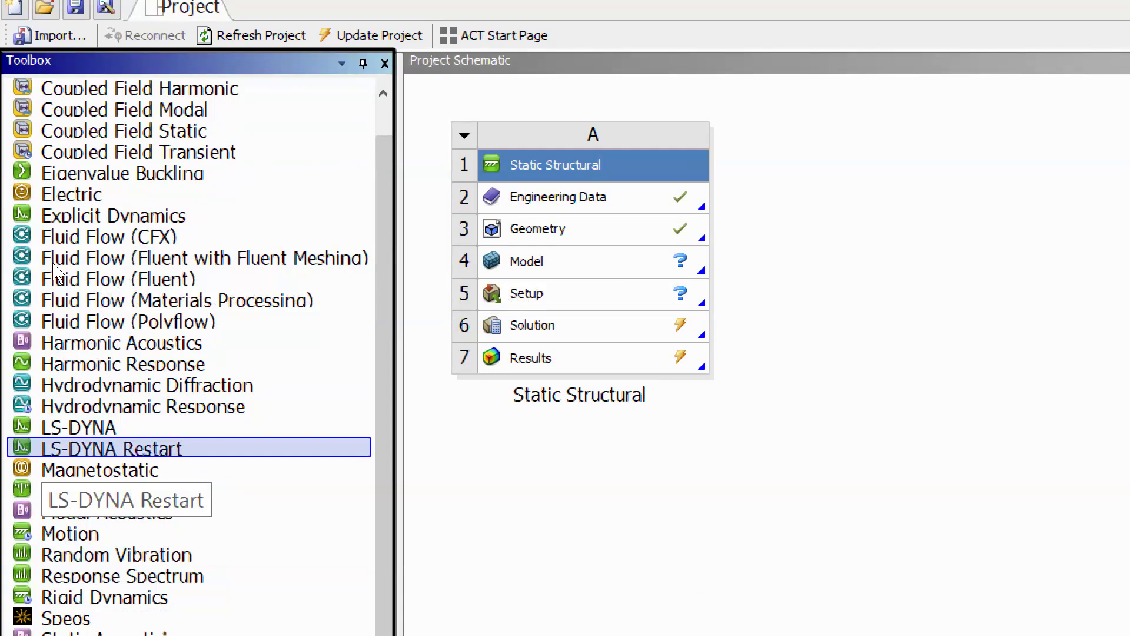
pyautogui.press('Up')
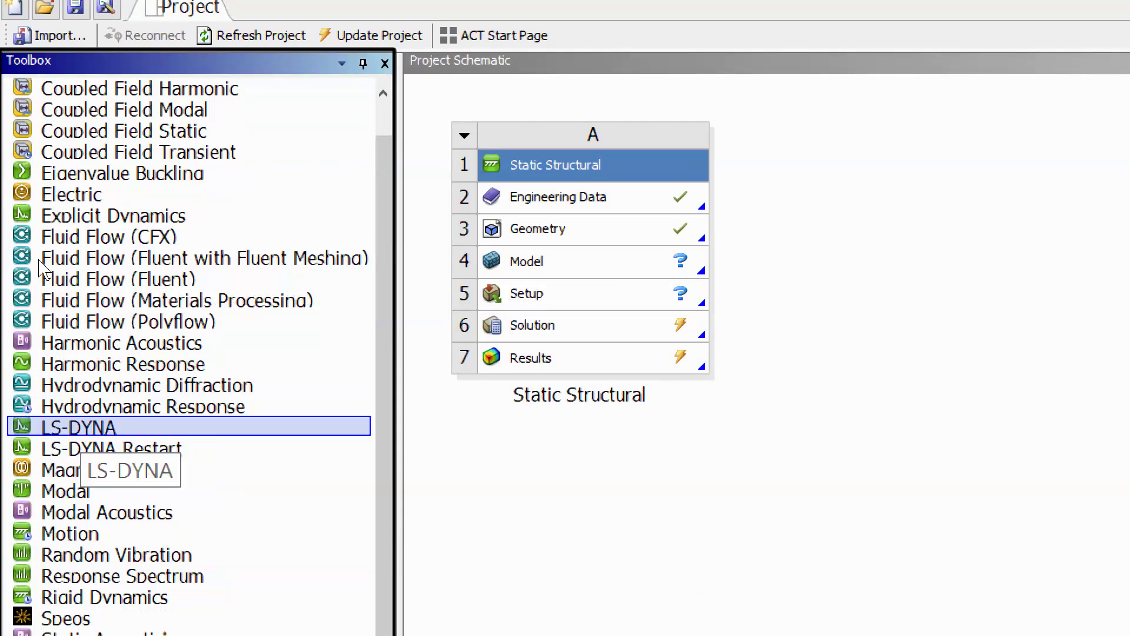
pyautogui.press('Up')
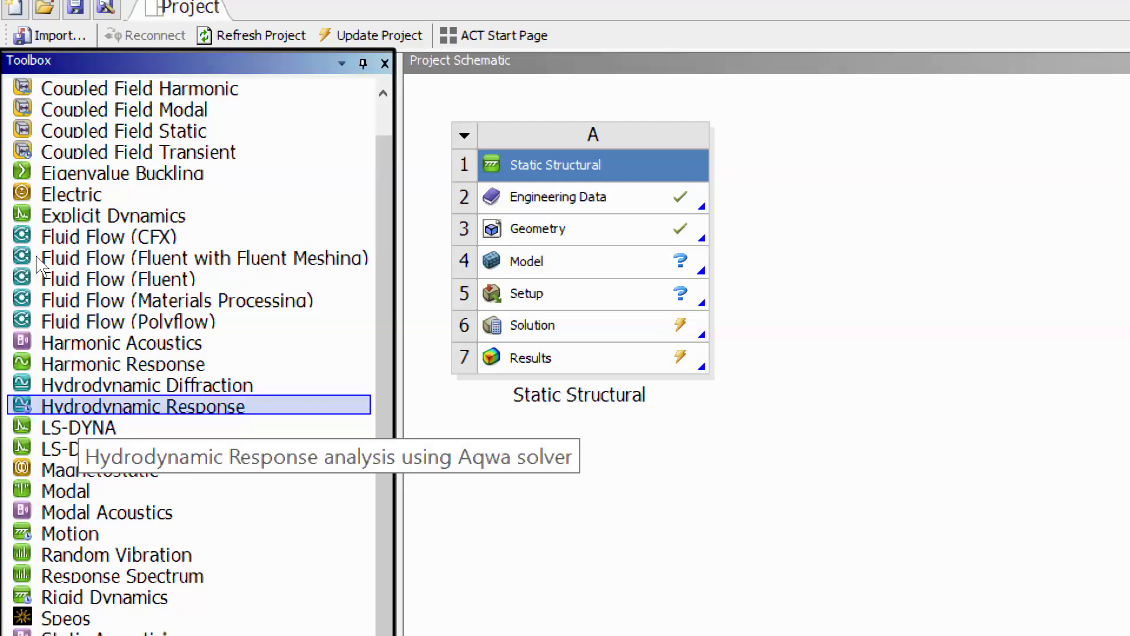
pyautogui.press('Down')
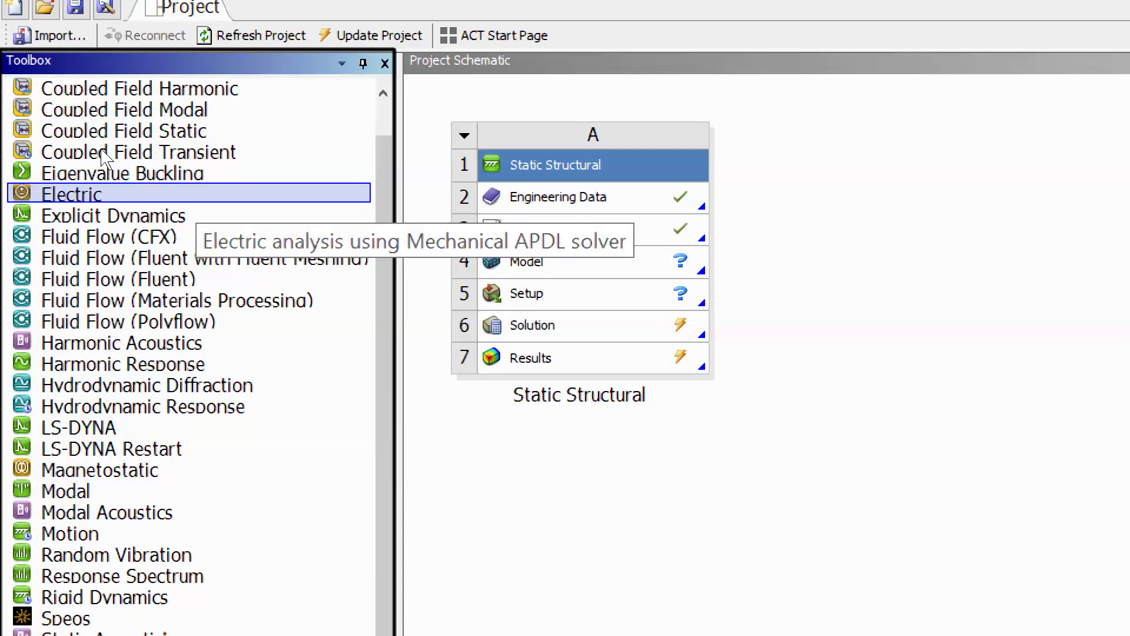
pyautogui.scroll(1, 75, 176)
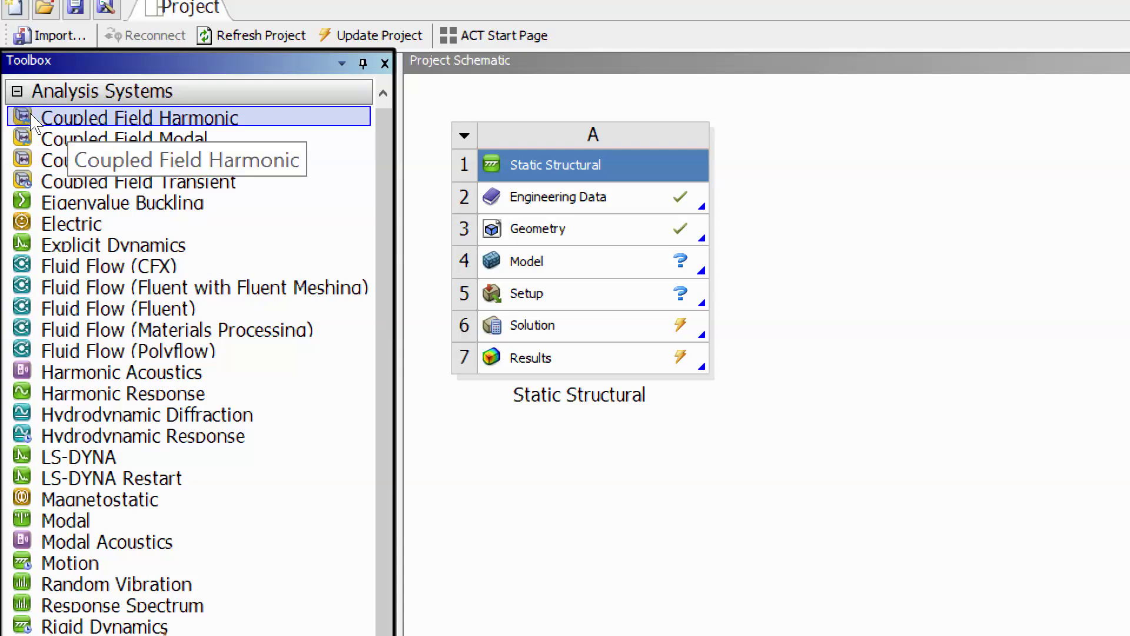
pyautogui.scroll(-1, 148, 259)
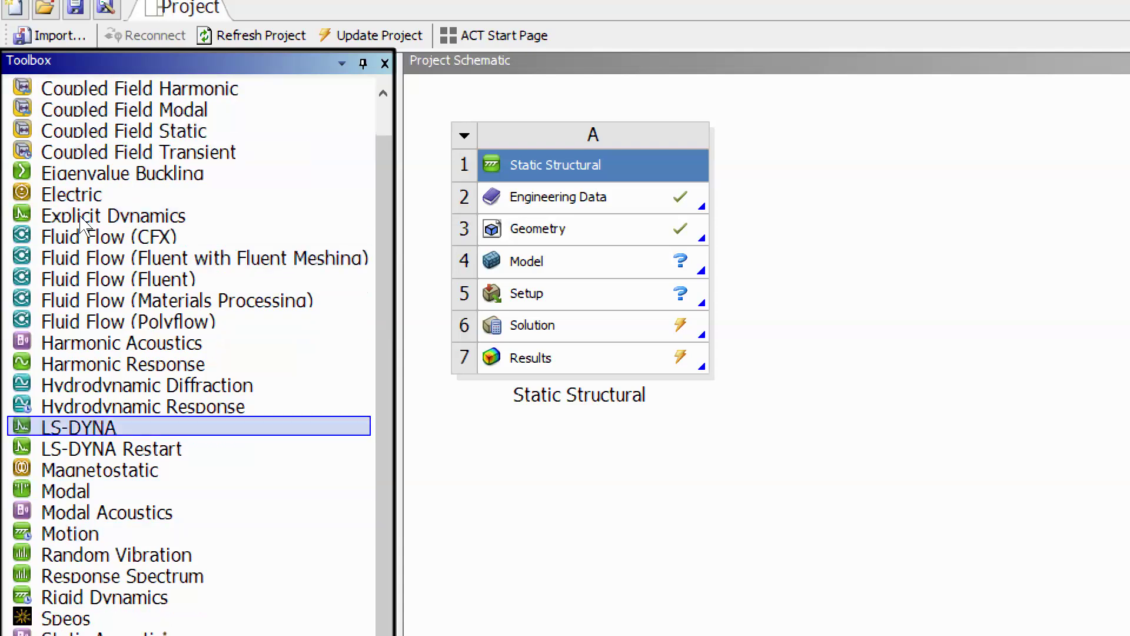
# Add a second Static Structural system as a standalone system beside system A in the Project Schematic.
pyautogui.scroll(1, 104, 121)
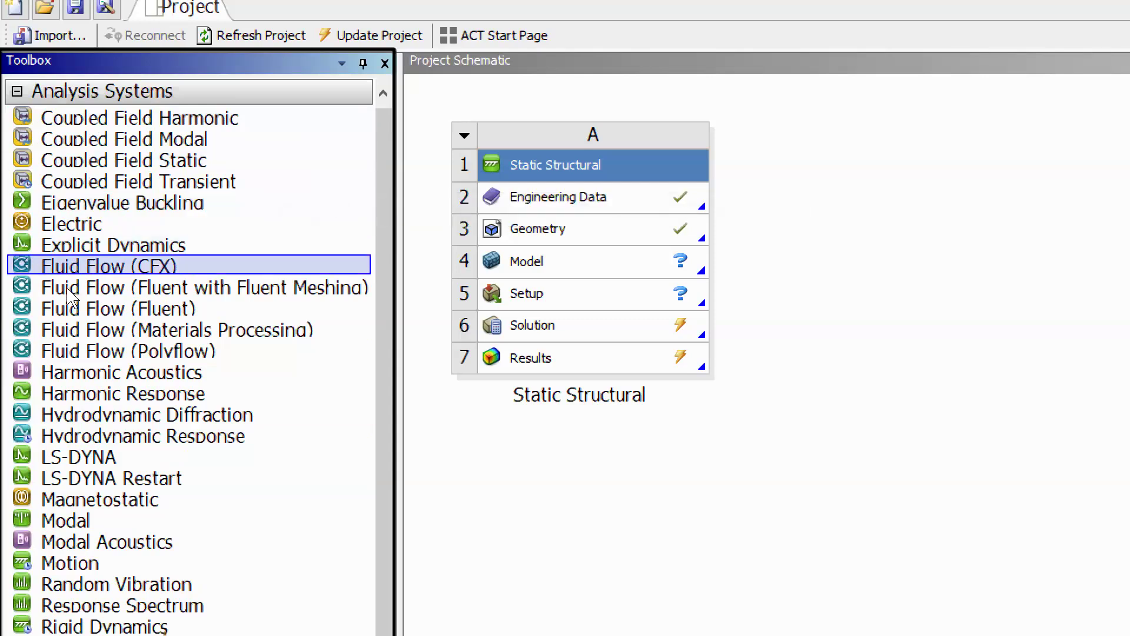
pyautogui.scroll(-1, 69, 293)
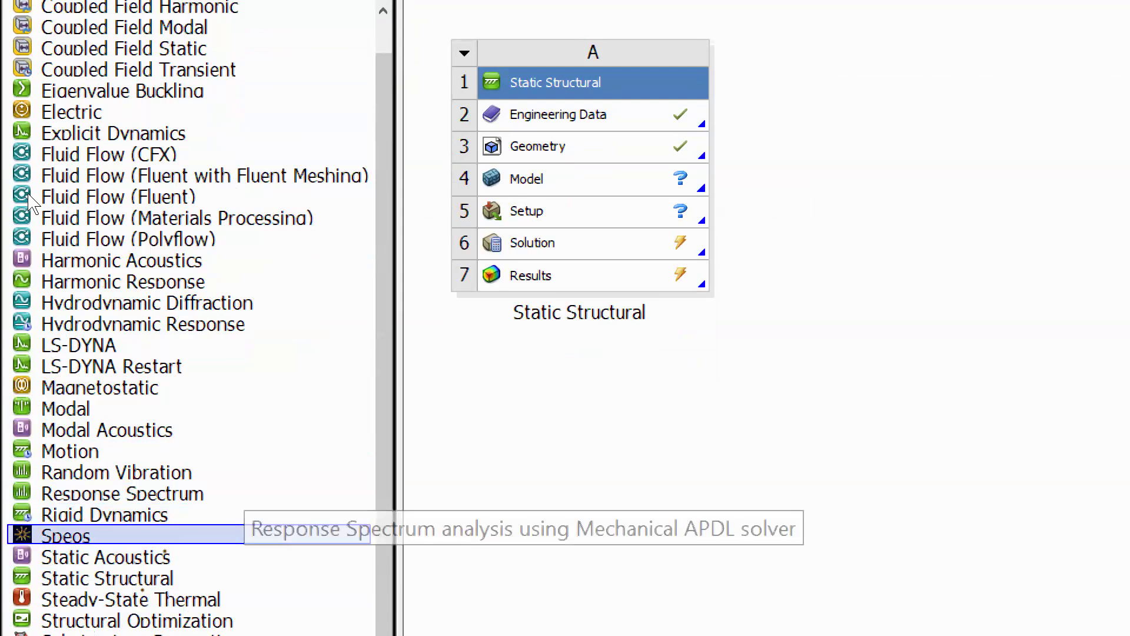
pyautogui.scroll(1, 31, 203)
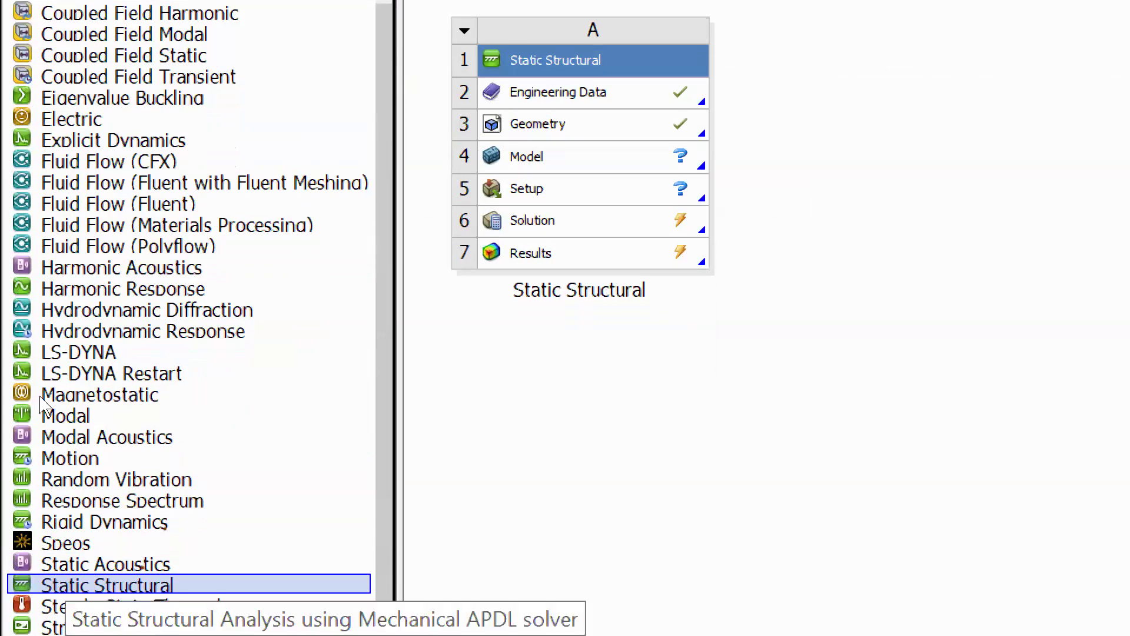
pyautogui.moveTo(37, 595); pyautogui.dragTo(41, 594)
pyautogui.moveTo(41, 394); pyautogui.dragTo(423, 307)
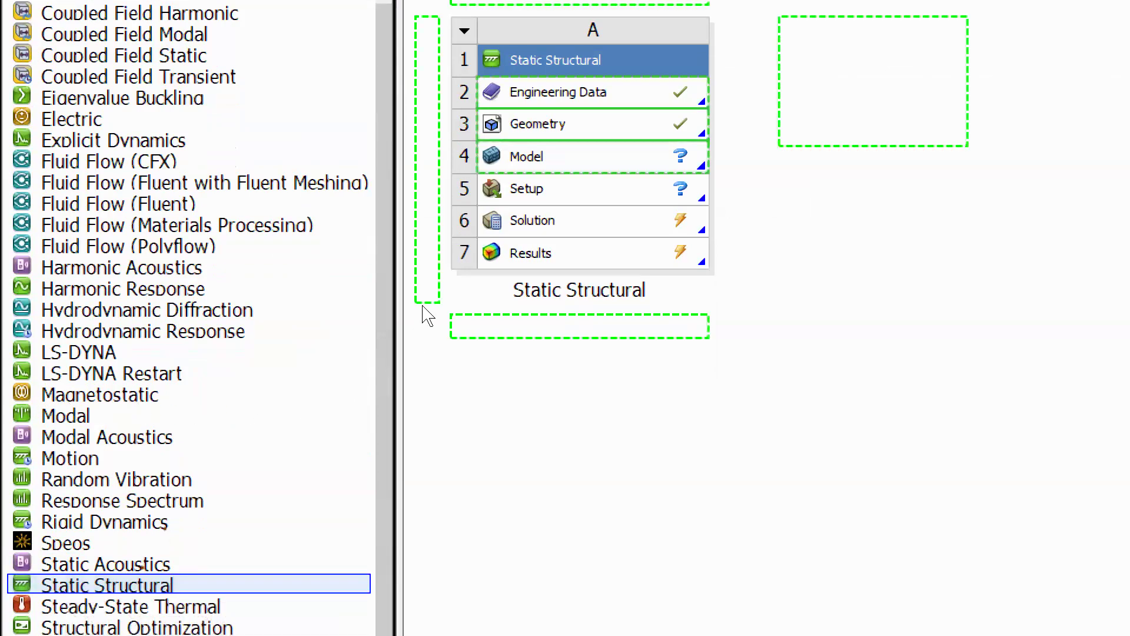
pyautogui.moveTo(444, 191); pyautogui.dragTo(484, 250)
pyautogui.moveTo(484, 180); pyautogui.dragTo(415, 11)
pyautogui.moveTo(415, 176); pyautogui.dragTo(442, 131)
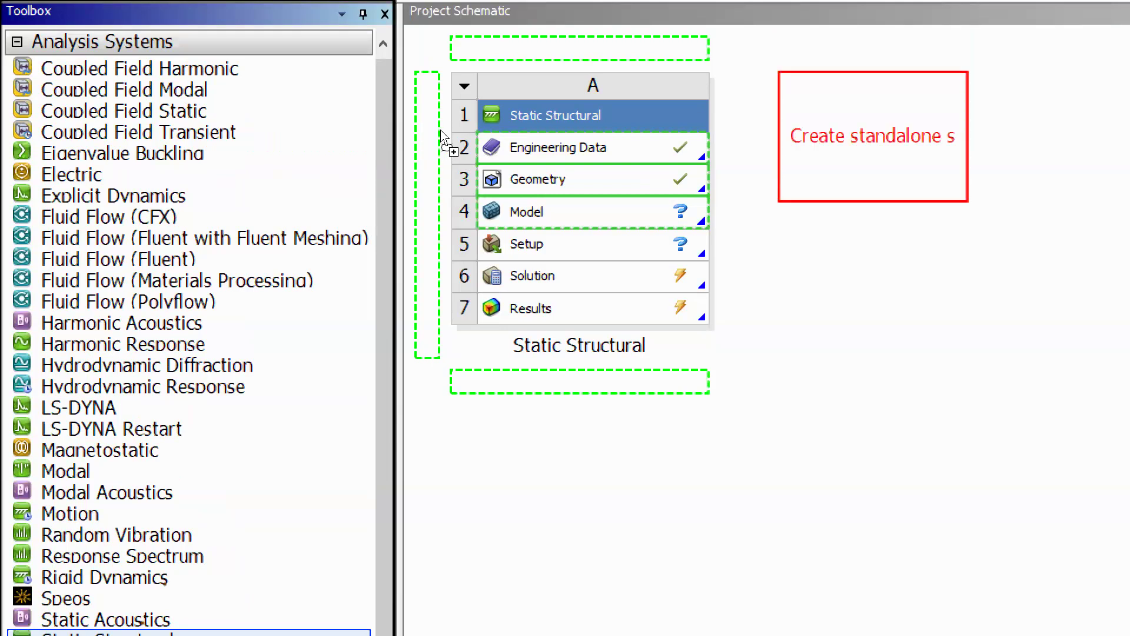
pyautogui.moveTo(280, 195); pyautogui.dragTo(444, 179)
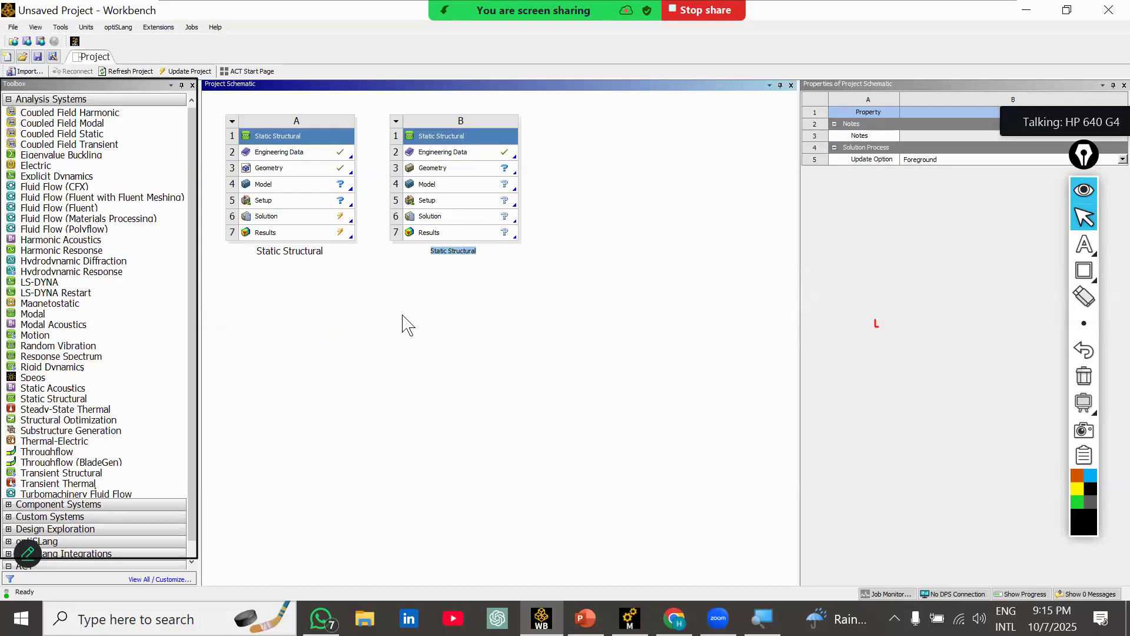
# Add a Steady-State Thermal system that shares the Engineering Data, Geometry and Model of Static Structural system B.
pyautogui.click(141, 401)
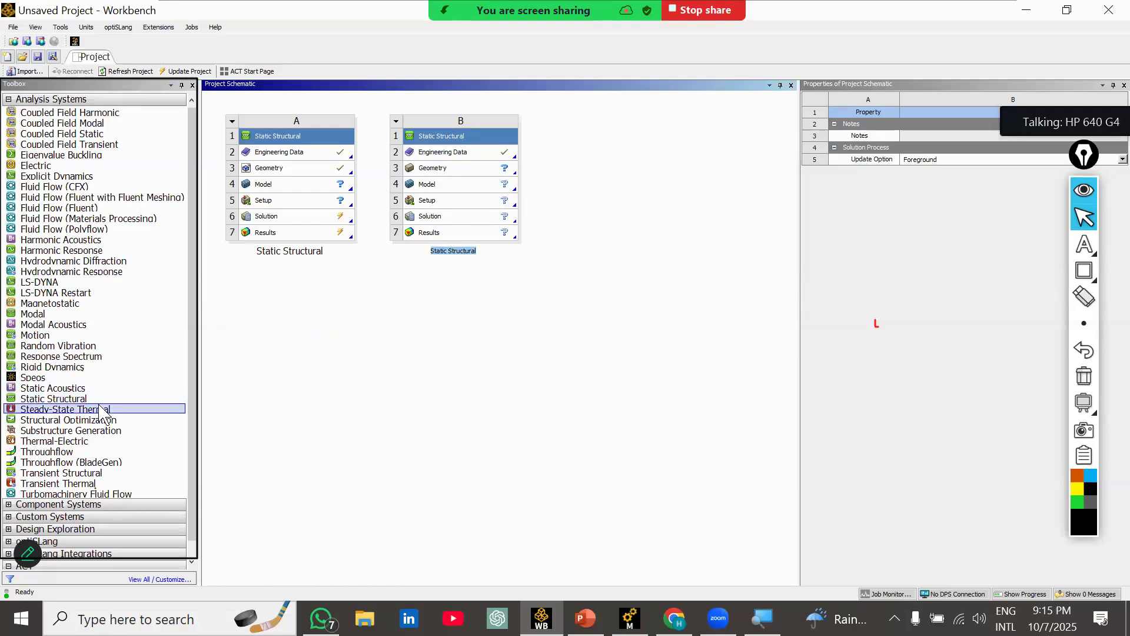
pyautogui.click(65, 410)
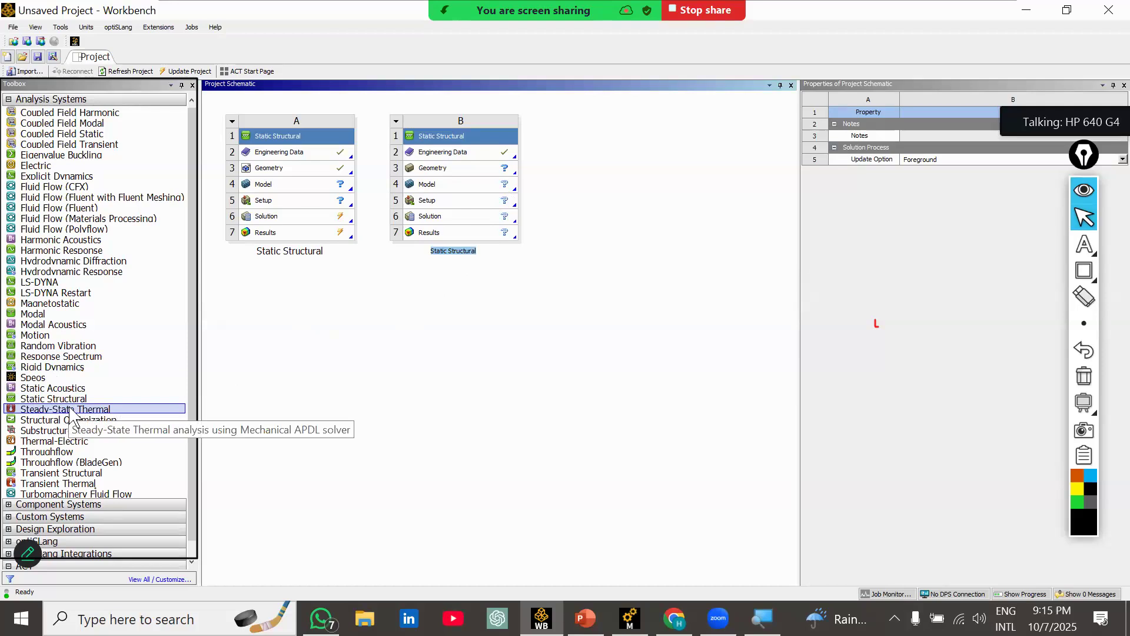
pyautogui.moveTo(71, 412); pyautogui.dragTo(467, 188)
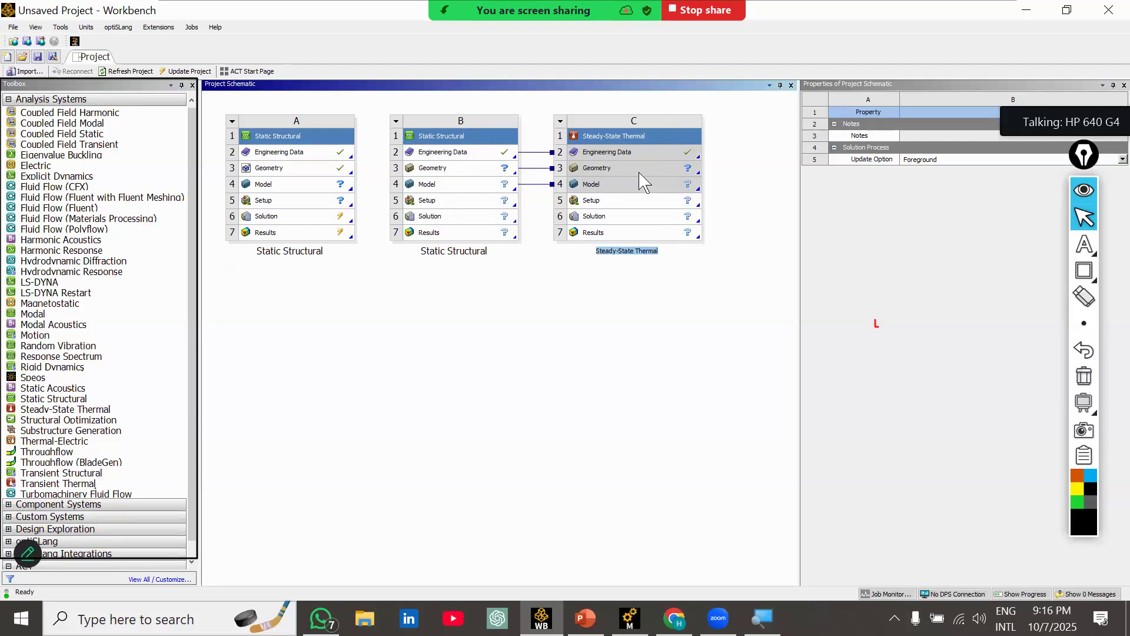
# Add standalone Random Vibration and Fluid Flow (Fluent) systems to the Project Schematic, widening the schematic area to fit them.
pyautogui.click(87, 346)
pyautogui.moveTo(118, 345); pyautogui.dragTo(767, 178)
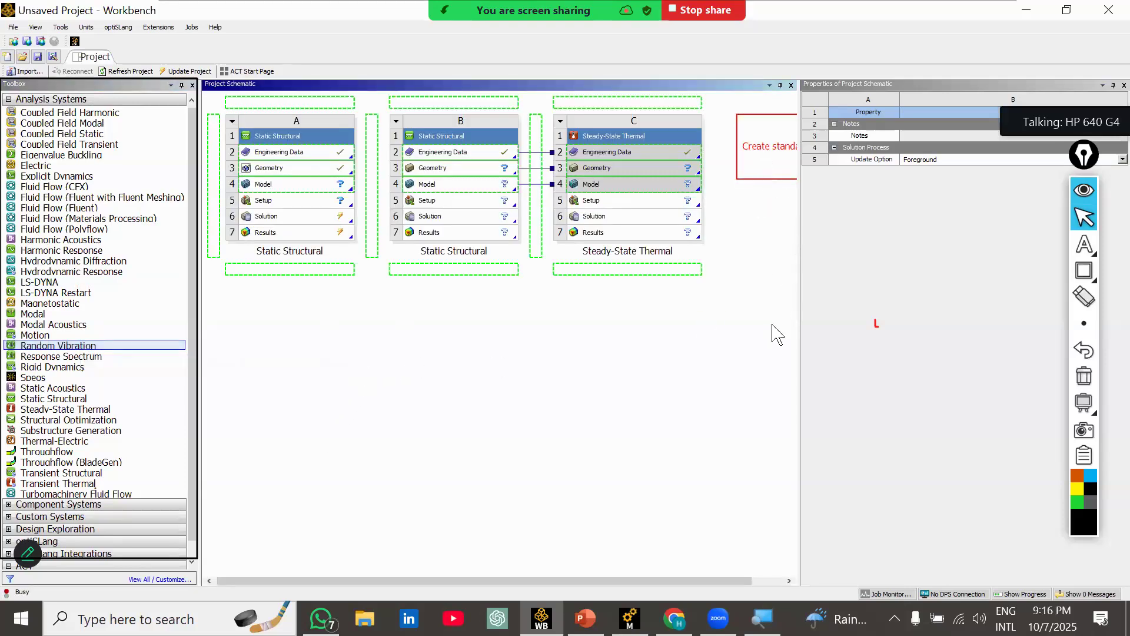
pyautogui.moveTo(810, 340); pyautogui.dragTo(1040, 296)
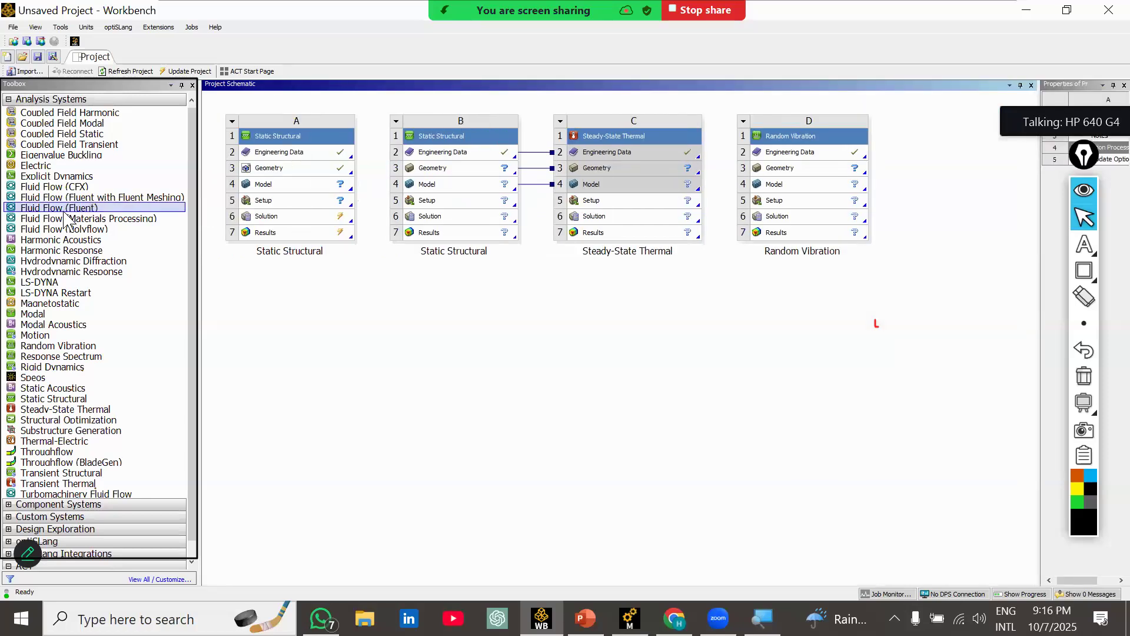
pyautogui.moveTo(63, 211); pyautogui.dragTo(929, 174)
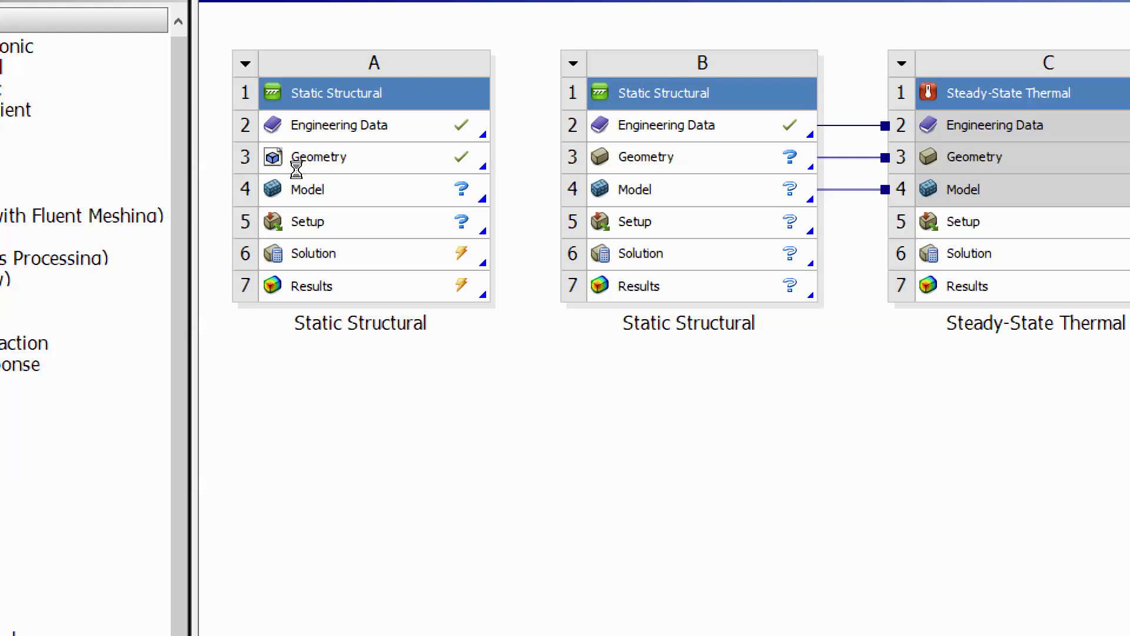
# Examine the geometry editing and replacement options of the Geometry cell in Static Structural system A.
pyautogui.click(296, 170)
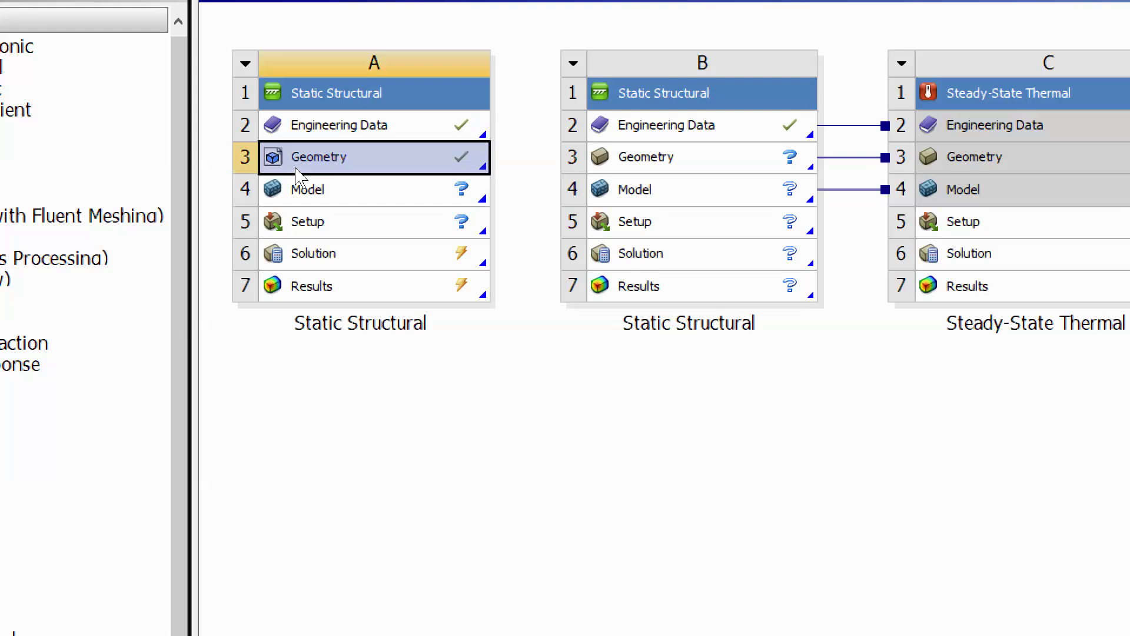
pyautogui.rightClick(296, 171)
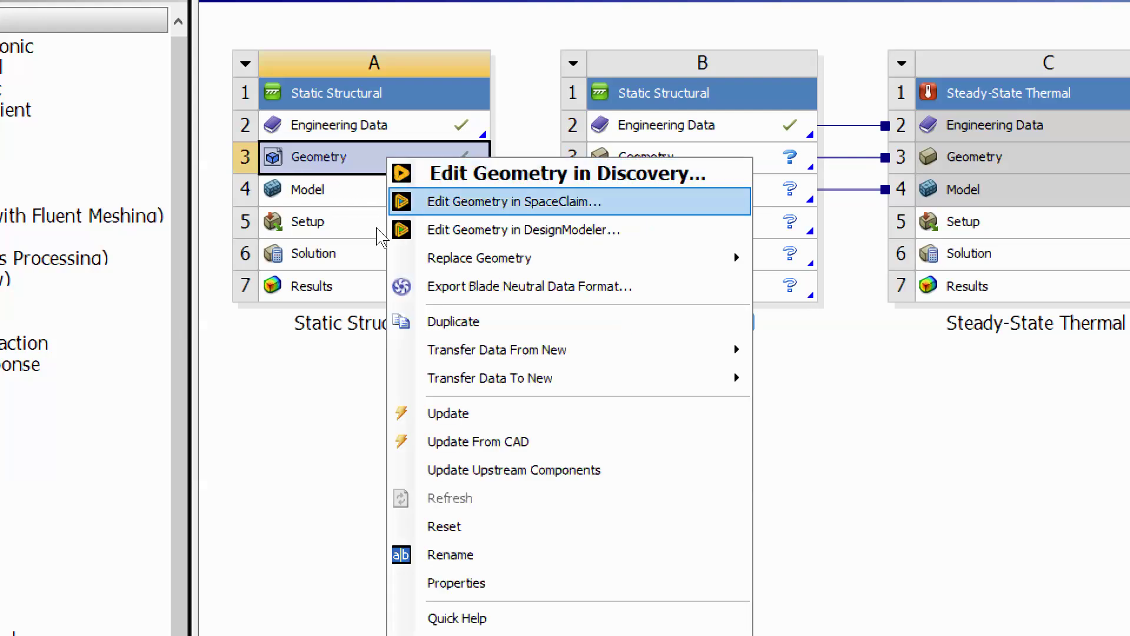
pyautogui.moveTo(479, 258)
pyautogui.moveTo(403, 254)
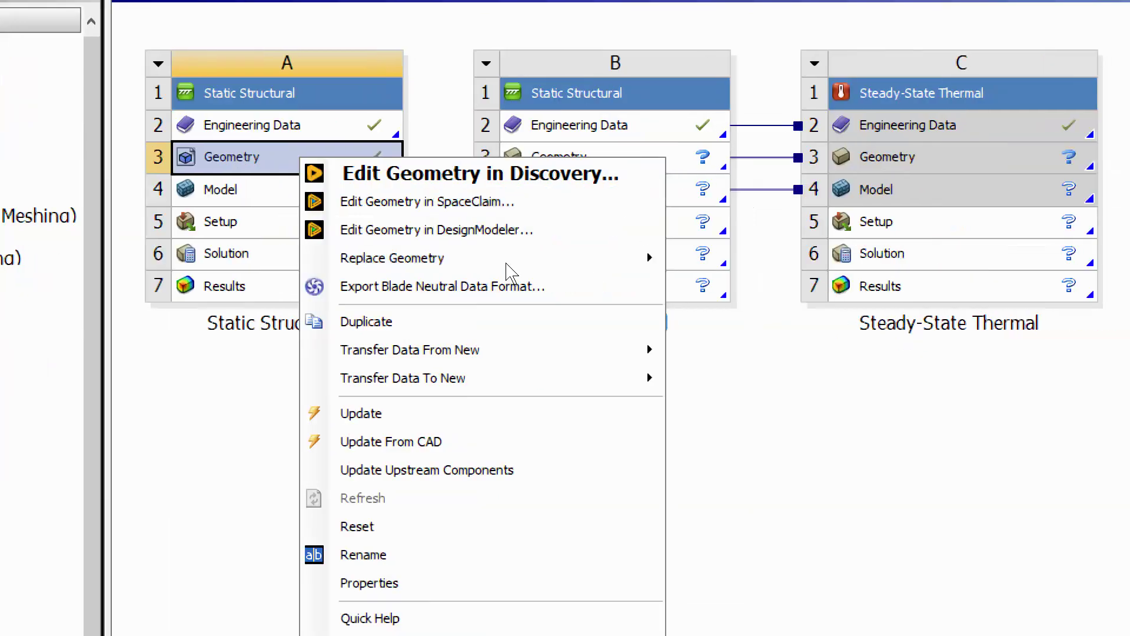
# Examine the Discovery, SpaceClaim, DesignModeler and Import Geometry options for the empty Geometry cell in Static Structural system B.
pyautogui.click(488, 169)
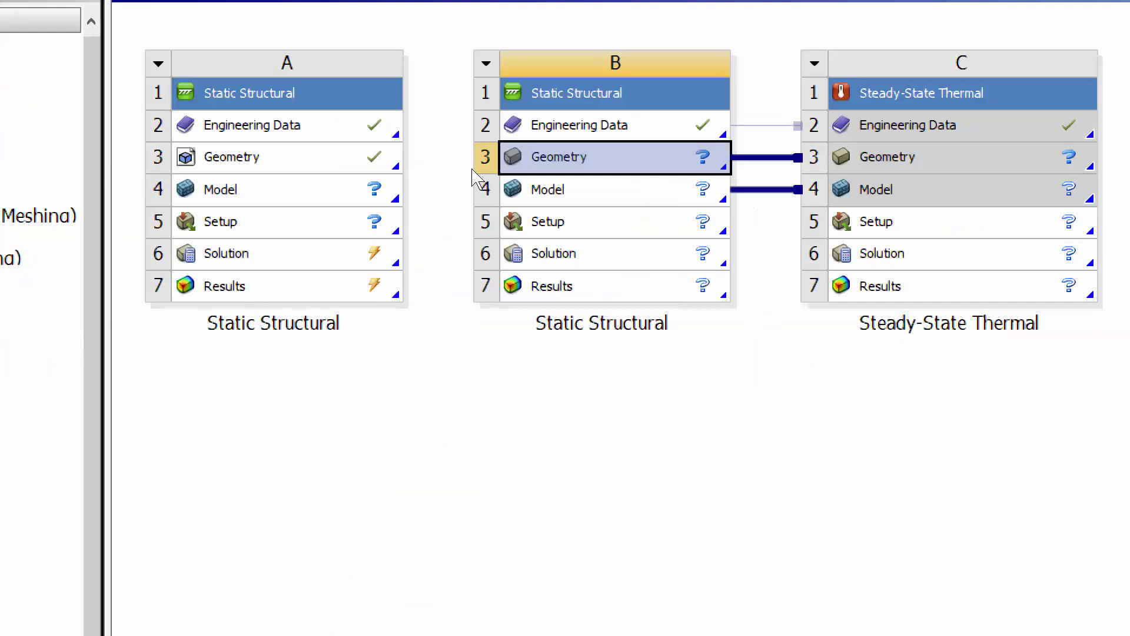
pyautogui.rightClick(500, 167)
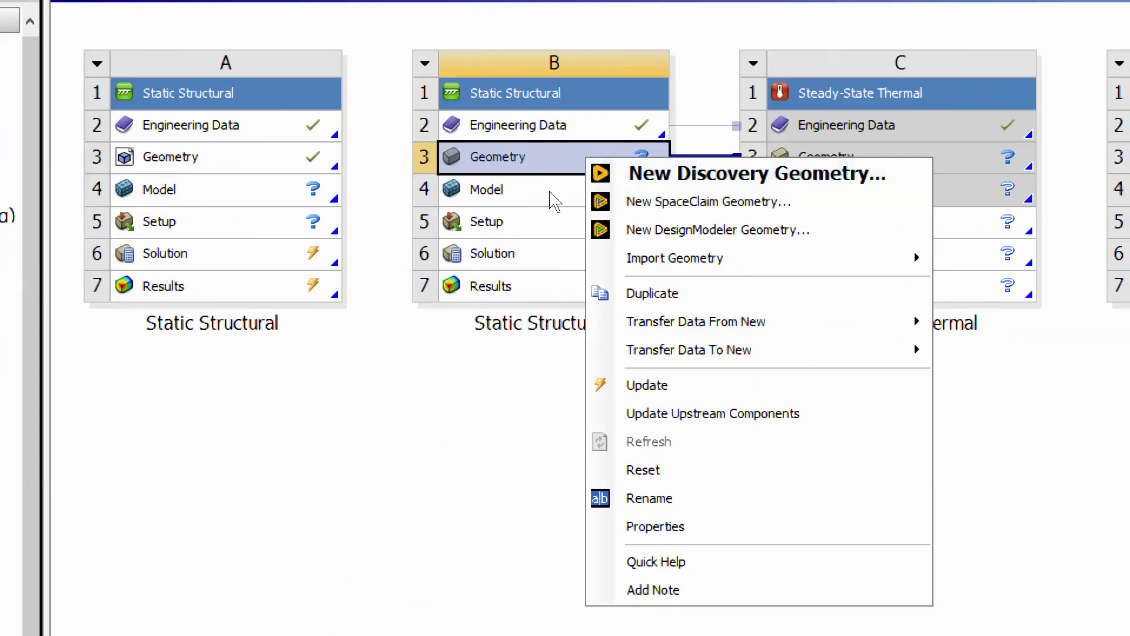
pyautogui.press('Down')
pyautogui.press('Down')
pyautogui.press('Down')
pyautogui.press('Up')
pyautogui.press('Up')
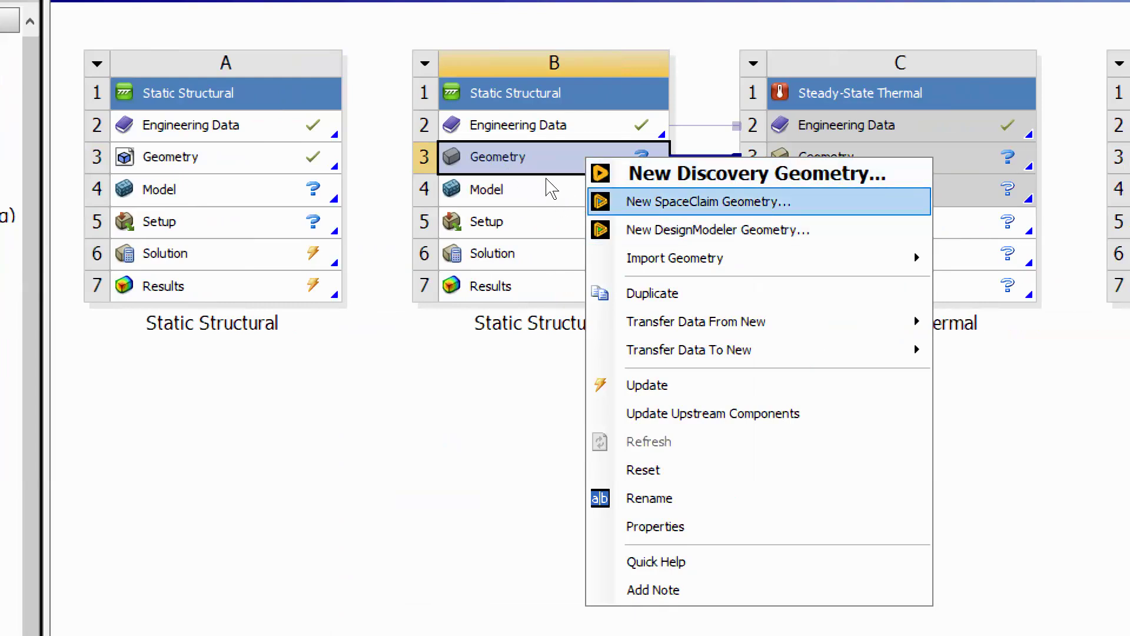
pyautogui.press('Down')
pyautogui.press('Down')
pyautogui.press('Down')
pyautogui.press('Up')
pyautogui.press('Up')
pyautogui.press('Up')
pyautogui.press('Down')
pyautogui.press('Down')
pyautogui.press('Up')
pyautogui.press('Up')
pyautogui.press('Down')
pyautogui.press('Down')
pyautogui.press('Up')
pyautogui.press('Up')
pyautogui.press('Down')
pyautogui.press('Down')
pyautogui.press('Up')
pyautogui.press('Up')
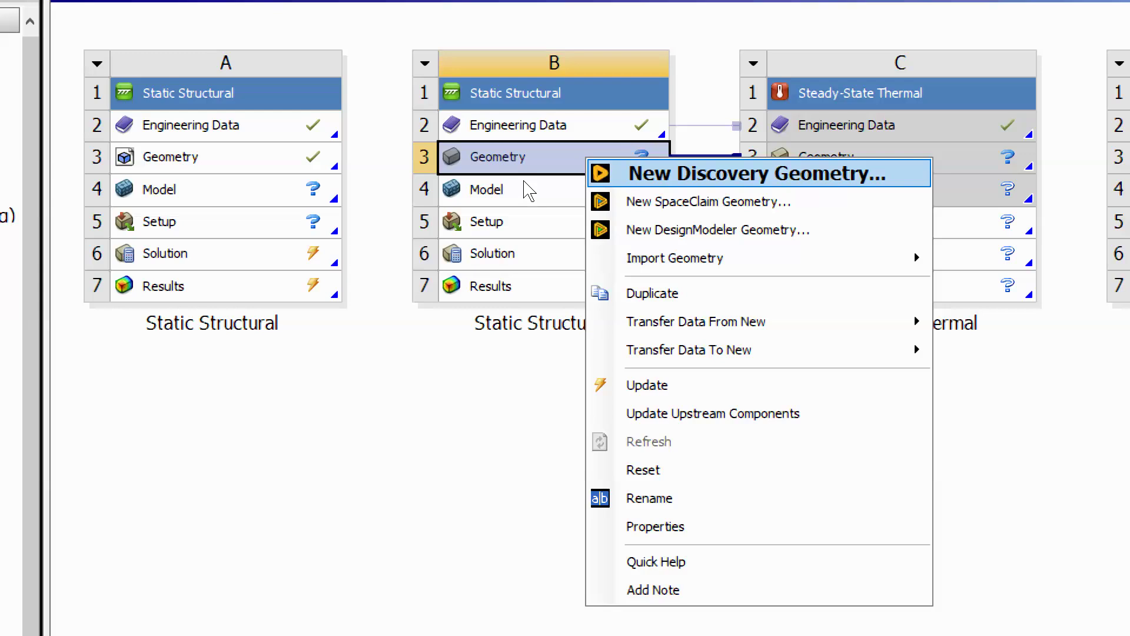
pyautogui.press('Down')
pyautogui.press('Down')
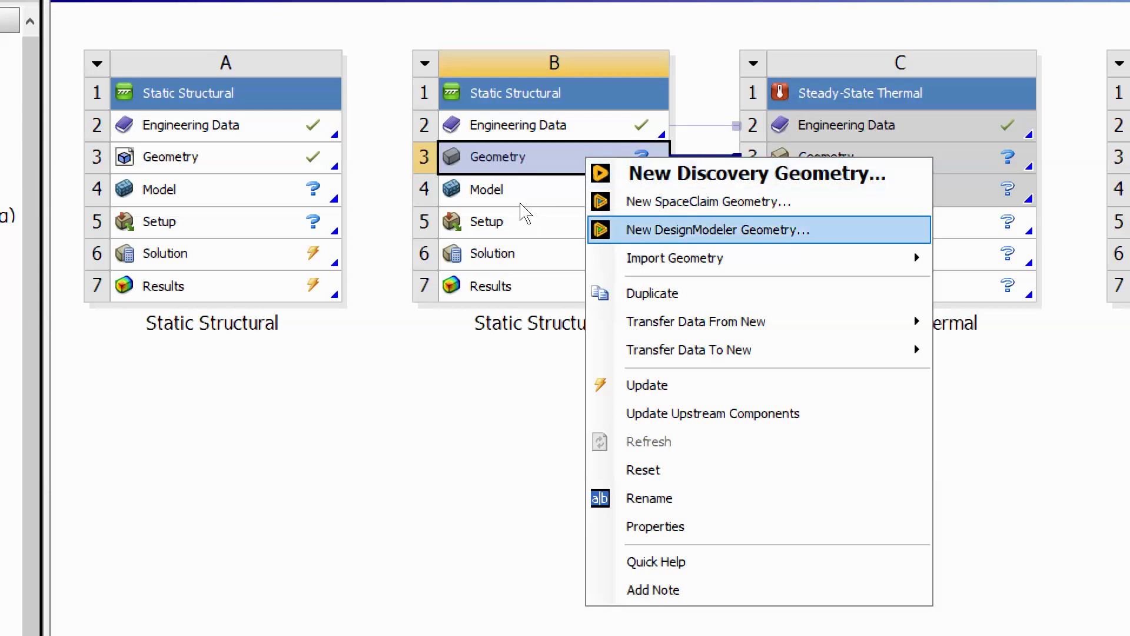
pyautogui.press('Down')
pyautogui.press('Up')
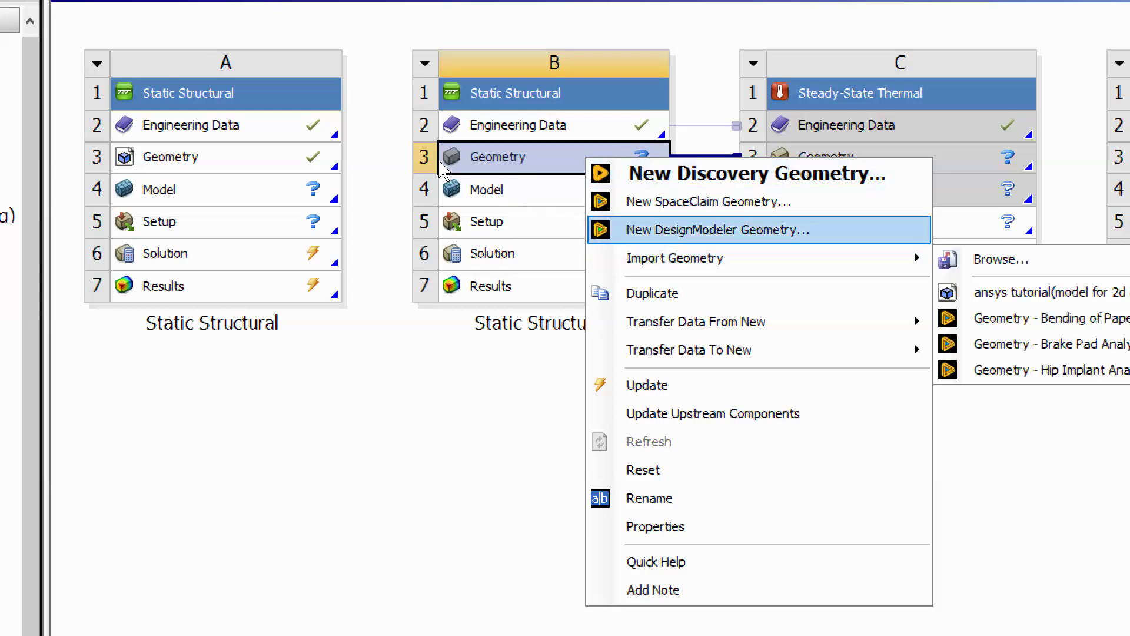
pyautogui.press('Up')
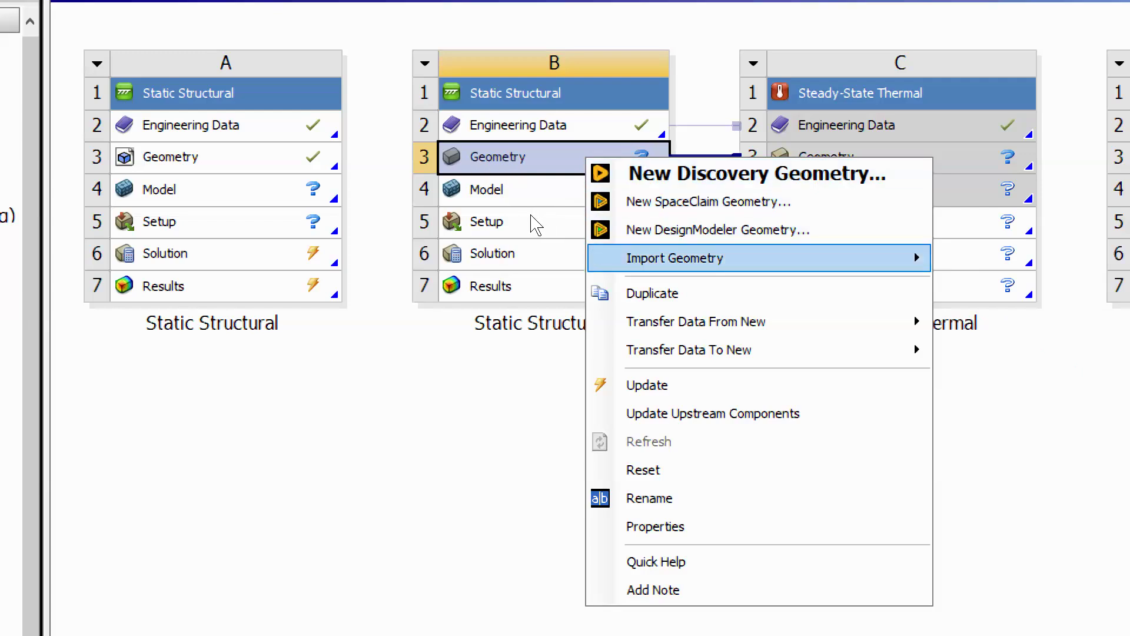
# Browse for geometry files to import into Static Structural system B and close the file browser without choosing one.
pyautogui.moveTo(675, 258)
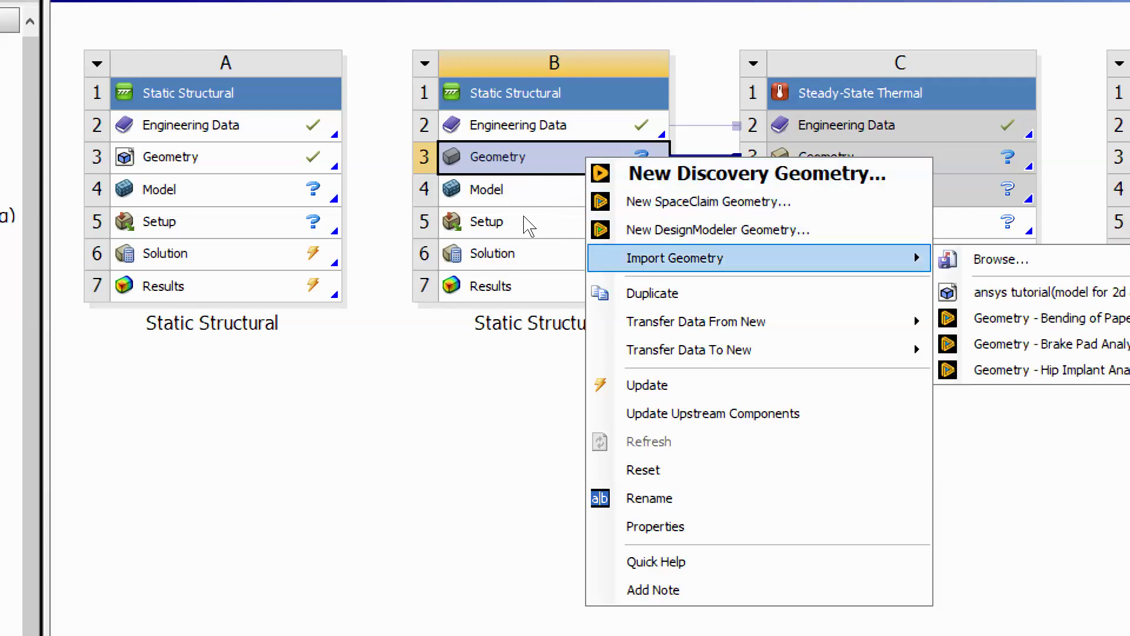
pyautogui.press('Right')
pyautogui.press('Down')
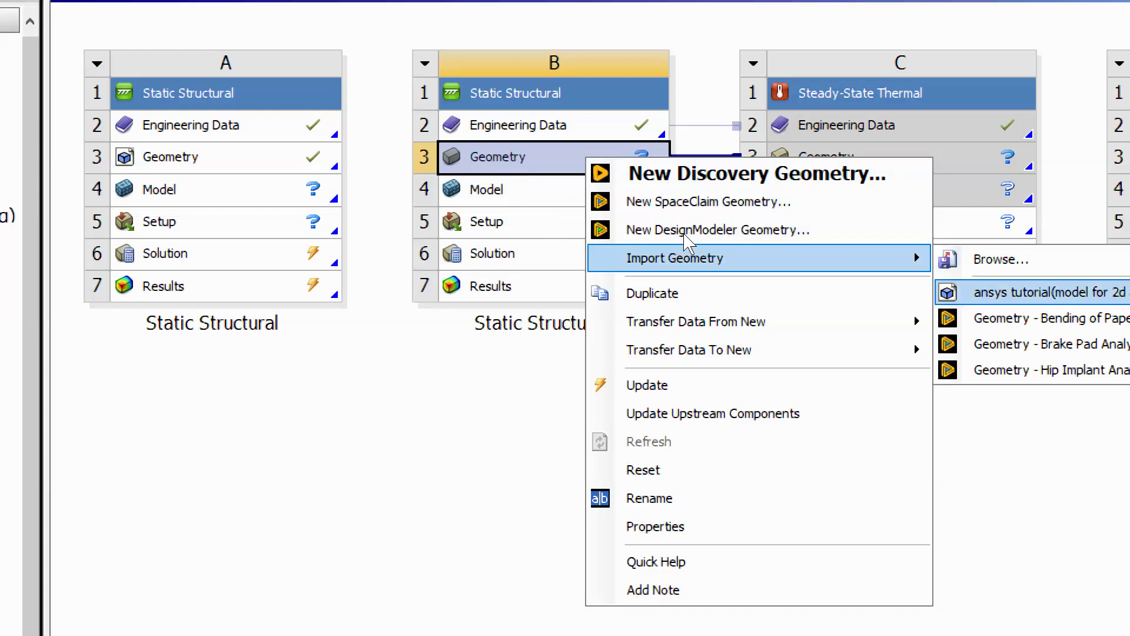
pyautogui.press('Up')
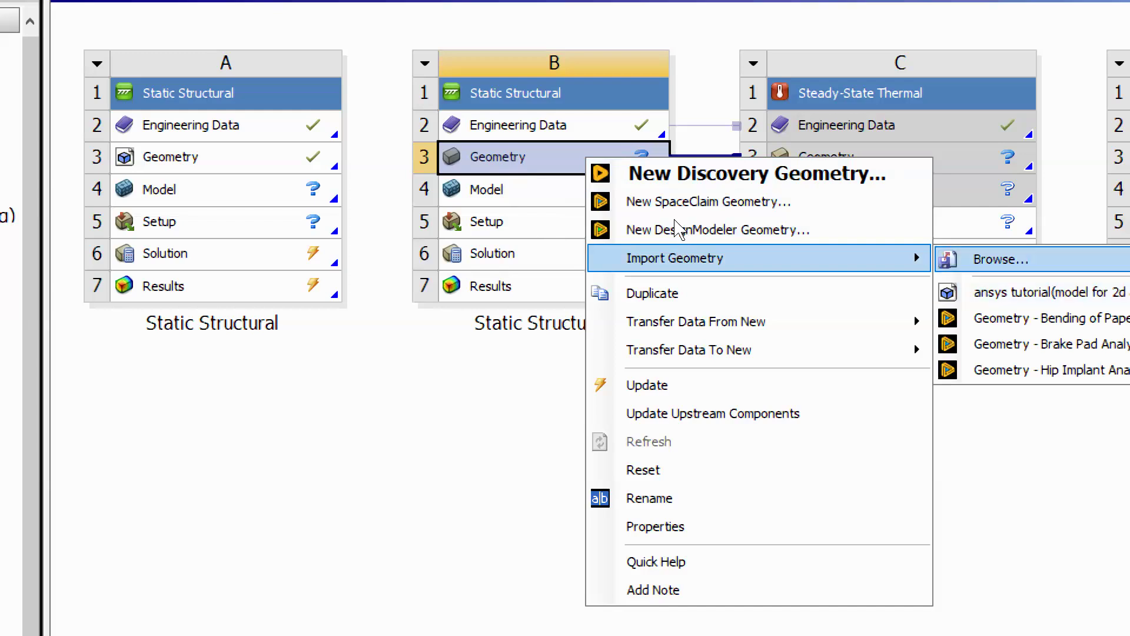
pyautogui.press('Return')
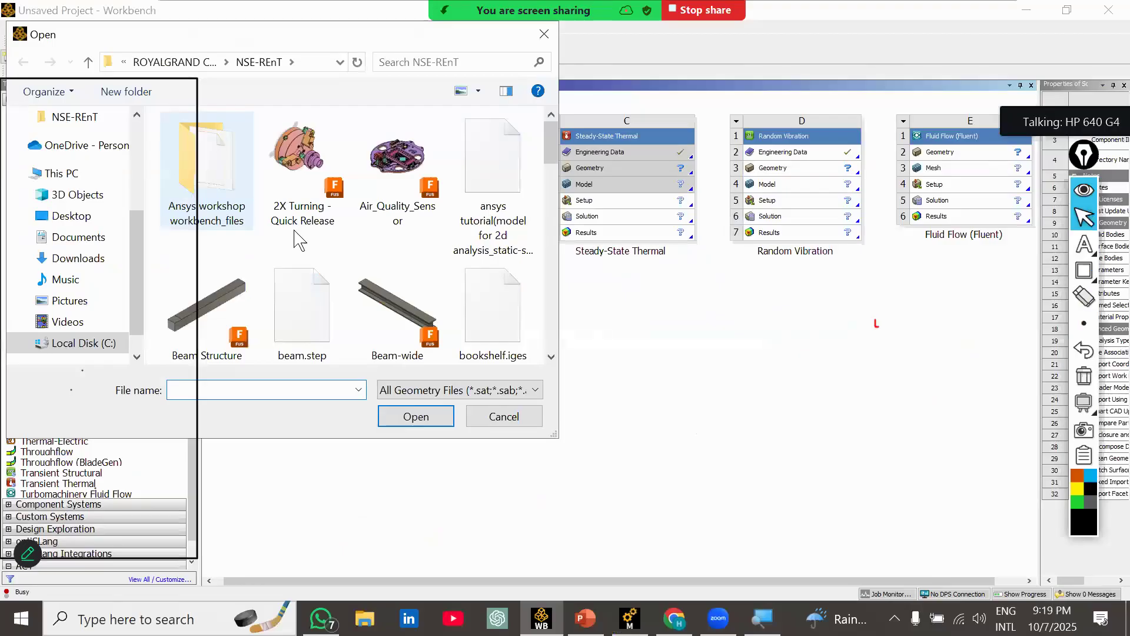
pyautogui.click(495, 417)
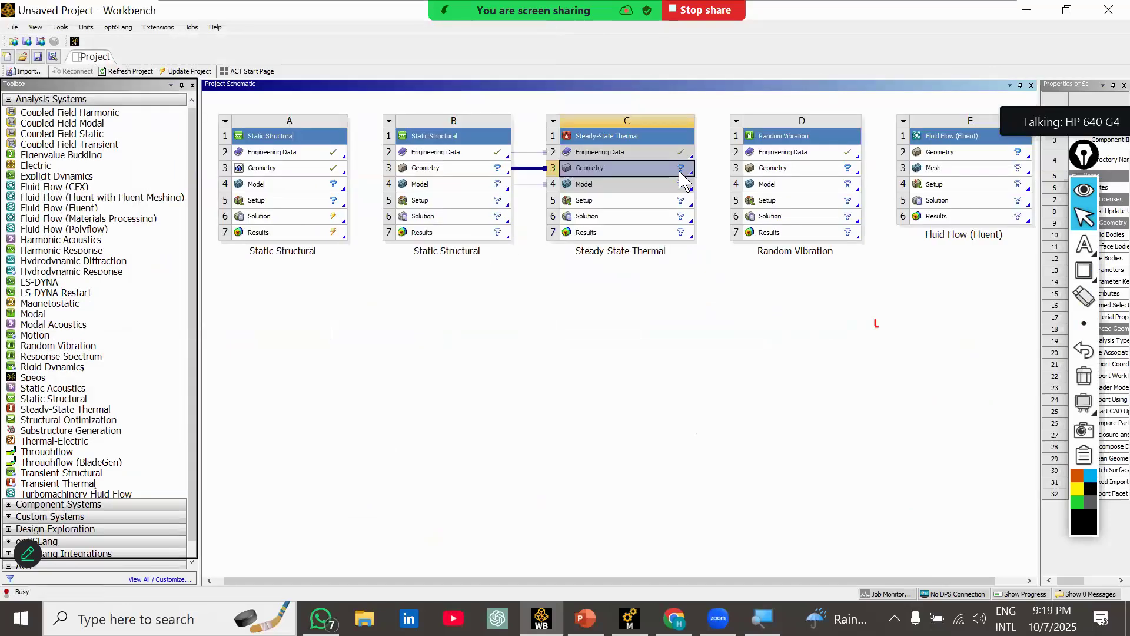
# Import ansys tutorial(model for 2d analysis_static-structural).step as the geometry of Static Structural system B.
pyautogui.rightClick(682, 169)
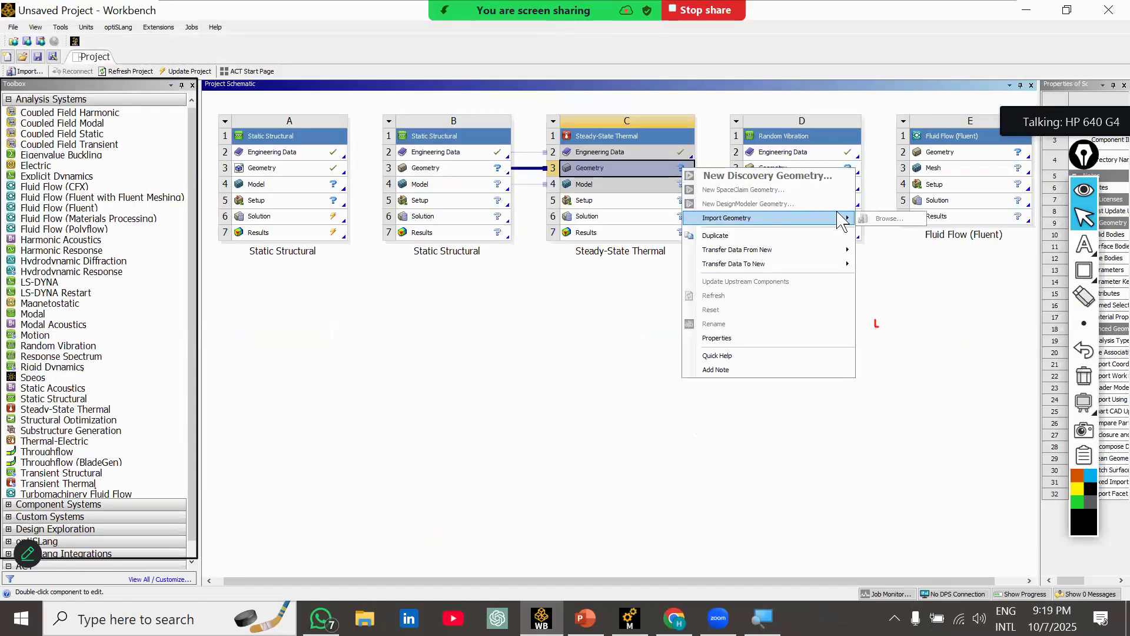
pyautogui.click(487, 171)
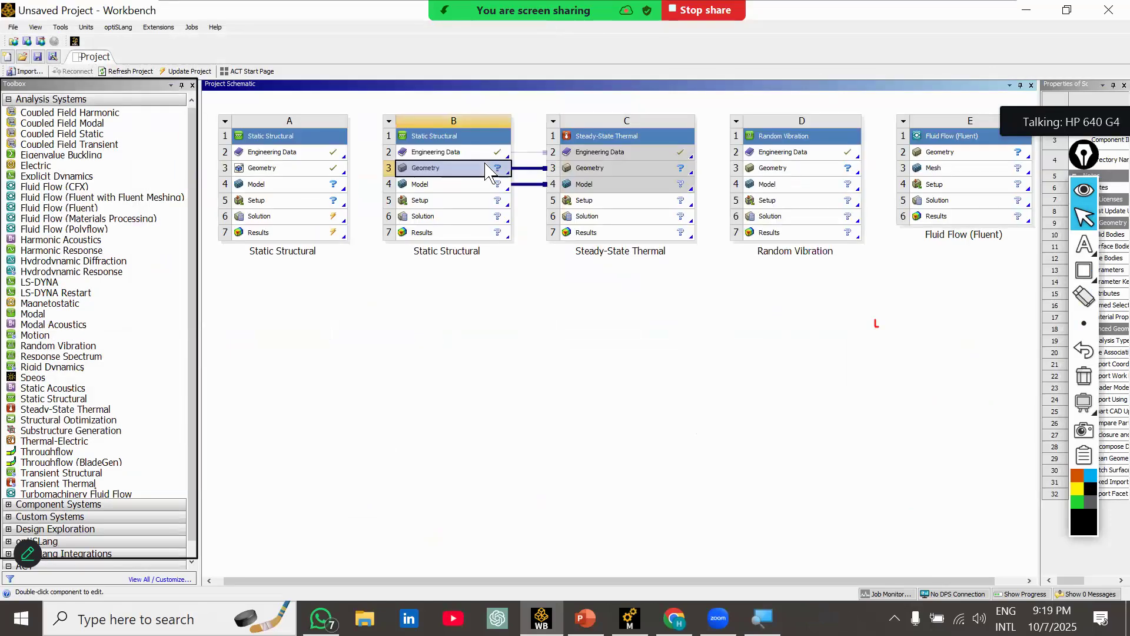
pyautogui.rightClick(487, 166)
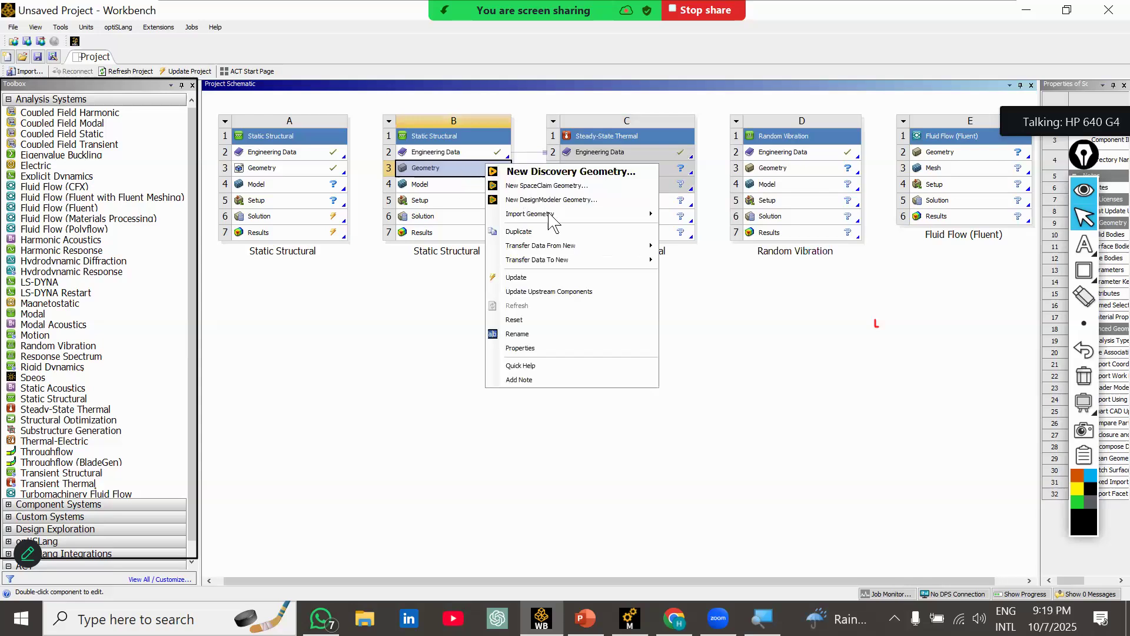
pyautogui.moveTo(648, 212)
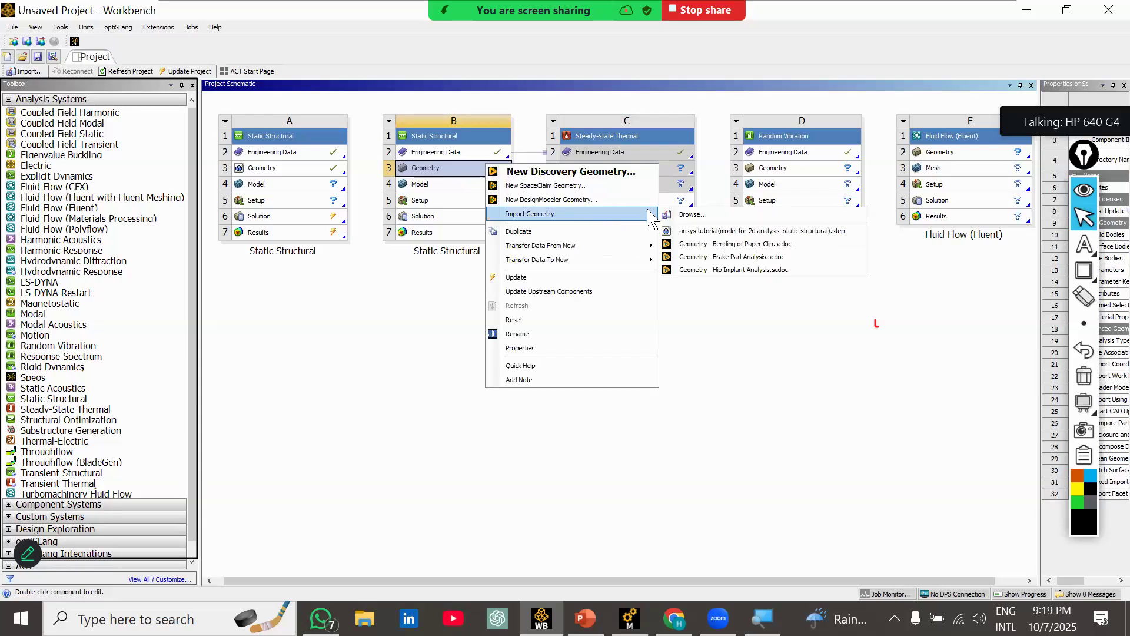
pyautogui.click(688, 232)
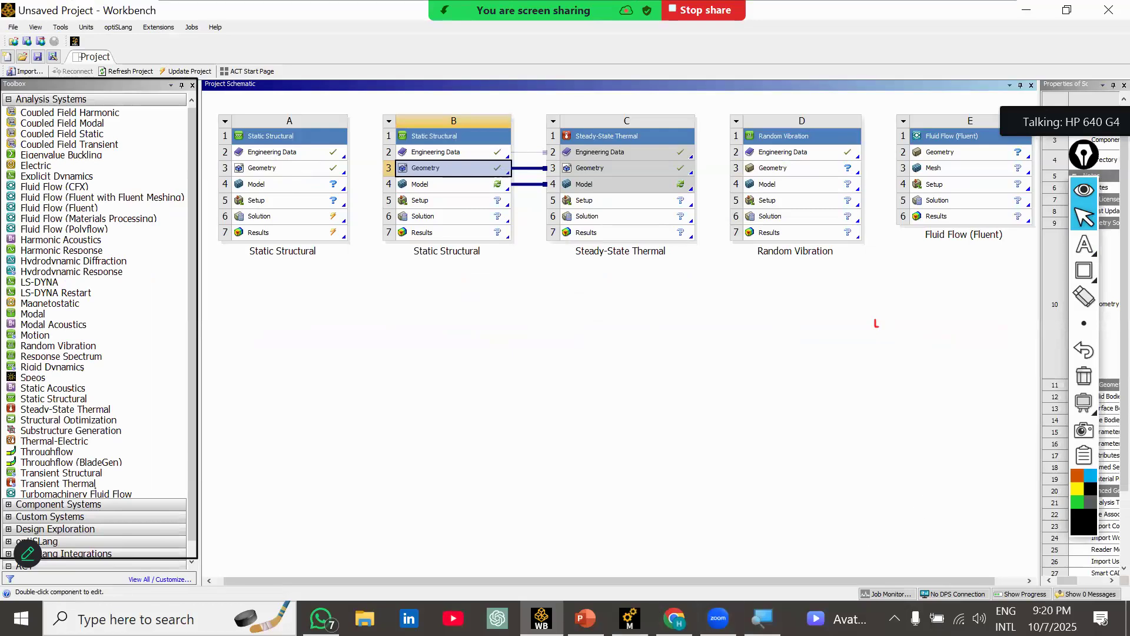
# Switch to the Mechanical window containing the square plate model and clear the on-screen annotations.
pyautogui.click(674, 618)
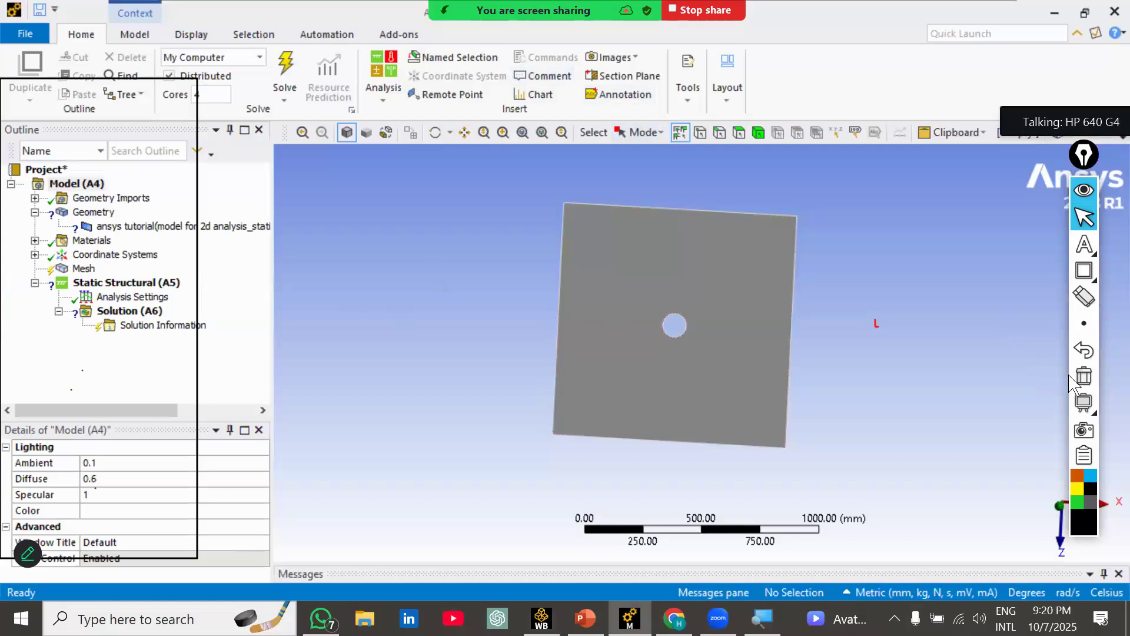
pyautogui.click(1093, 382)
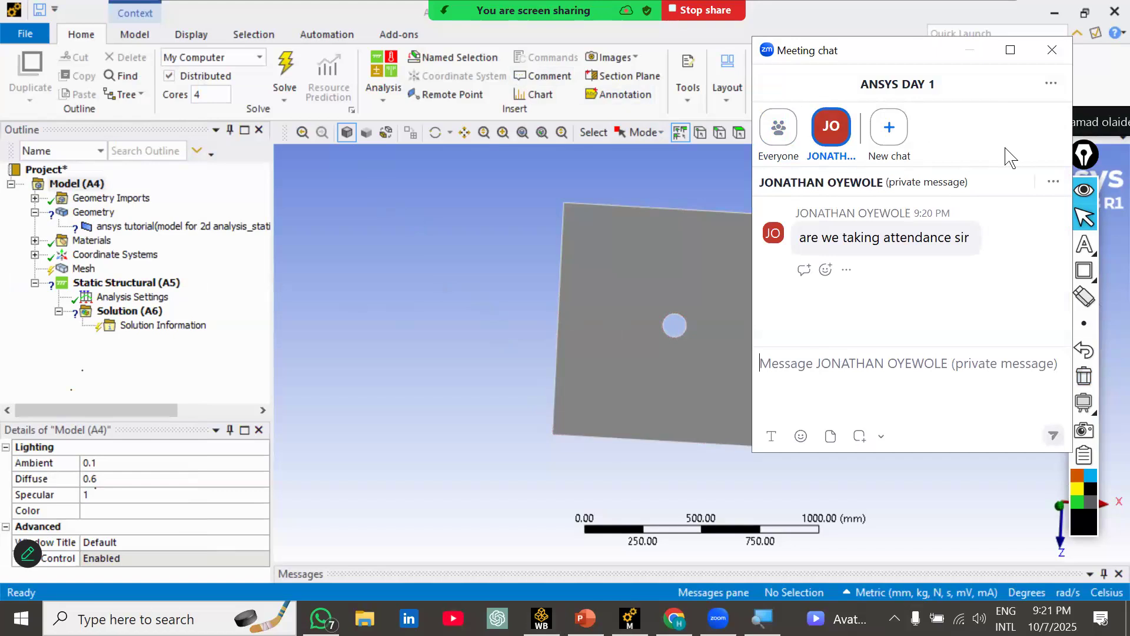
pyautogui.moveTo(1014, 158); pyautogui.dragTo(788, 216)
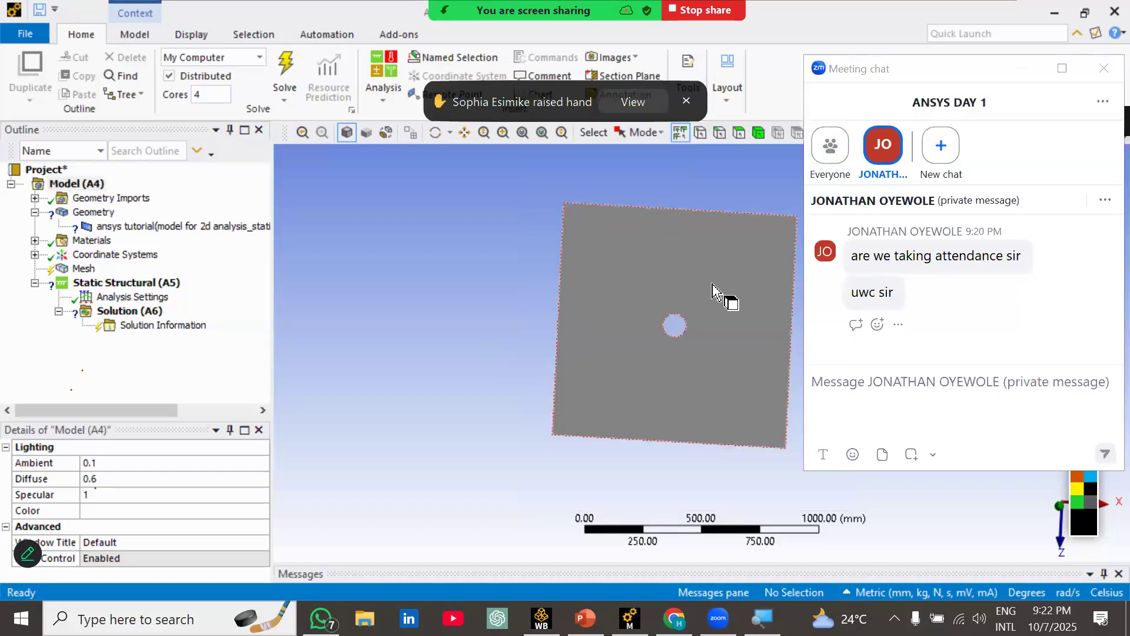
# Switch to the Workbench project schematic and examine the options available for the Geometry cell of Static Structural system B.
pyautogui.moveTo(714, 288); pyautogui.dragTo(795, 328, button='middle')
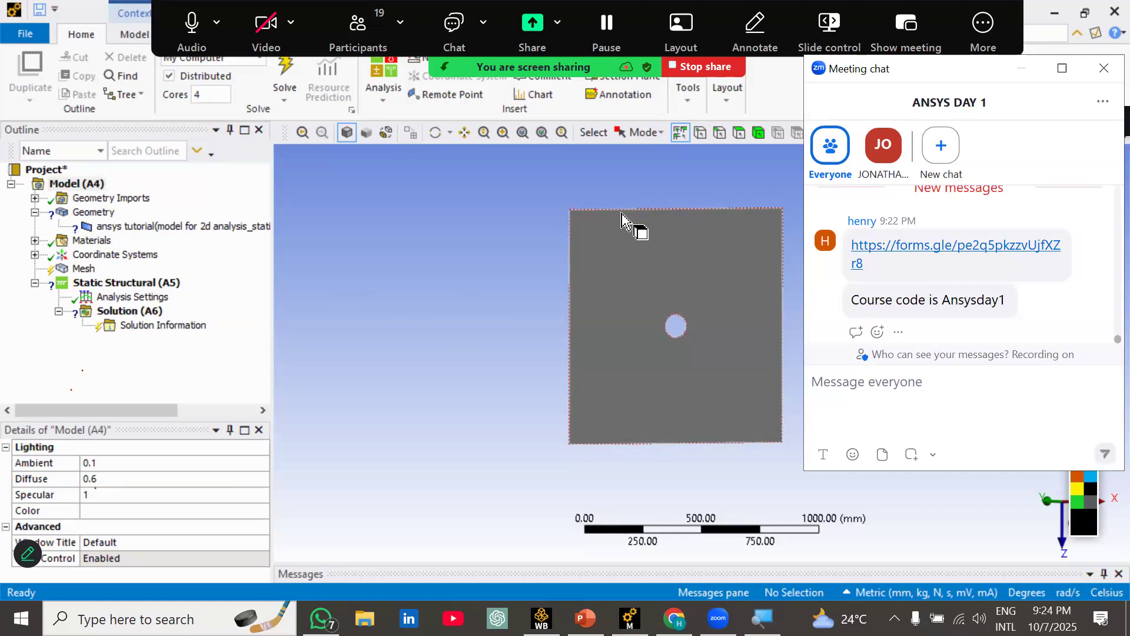
pyautogui.click(656, 548)
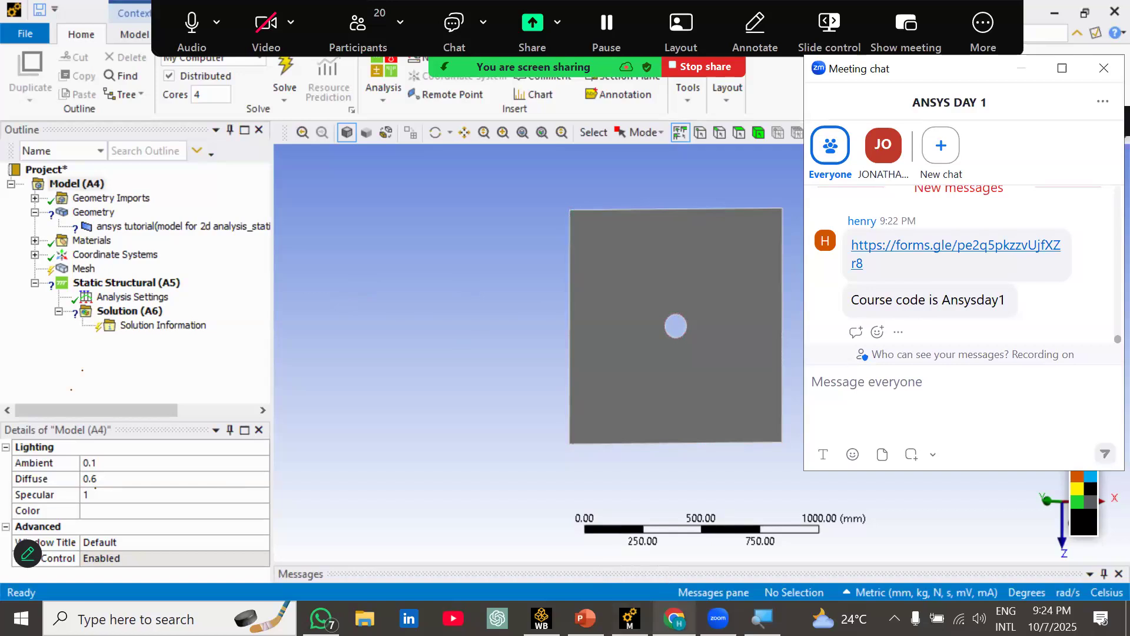
pyautogui.click(541, 617)
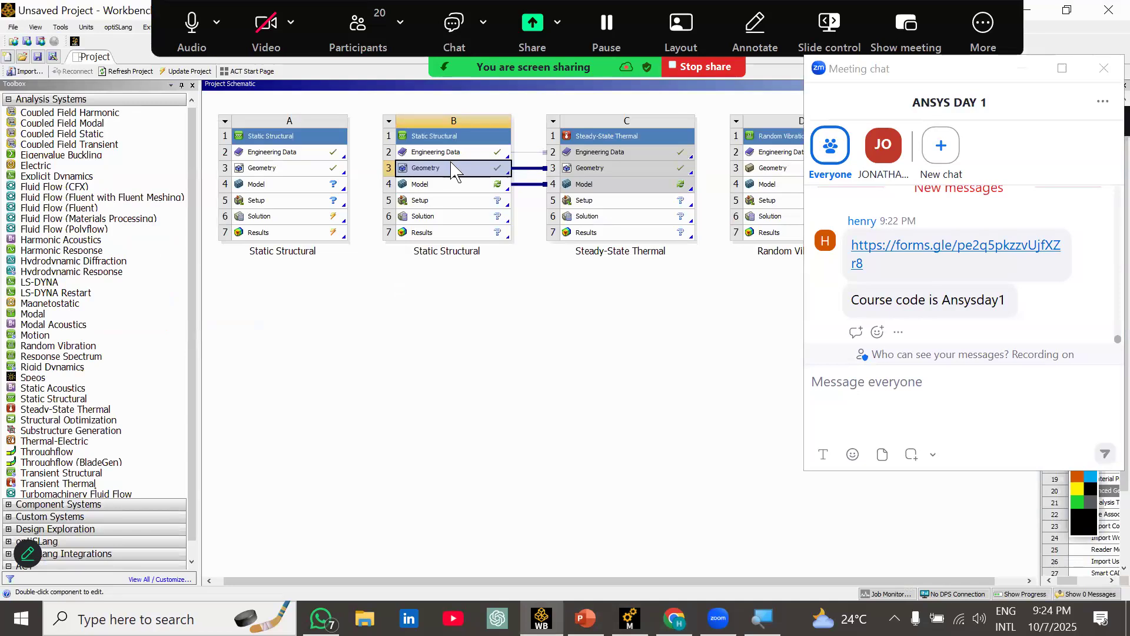
pyautogui.rightClick(451, 164)
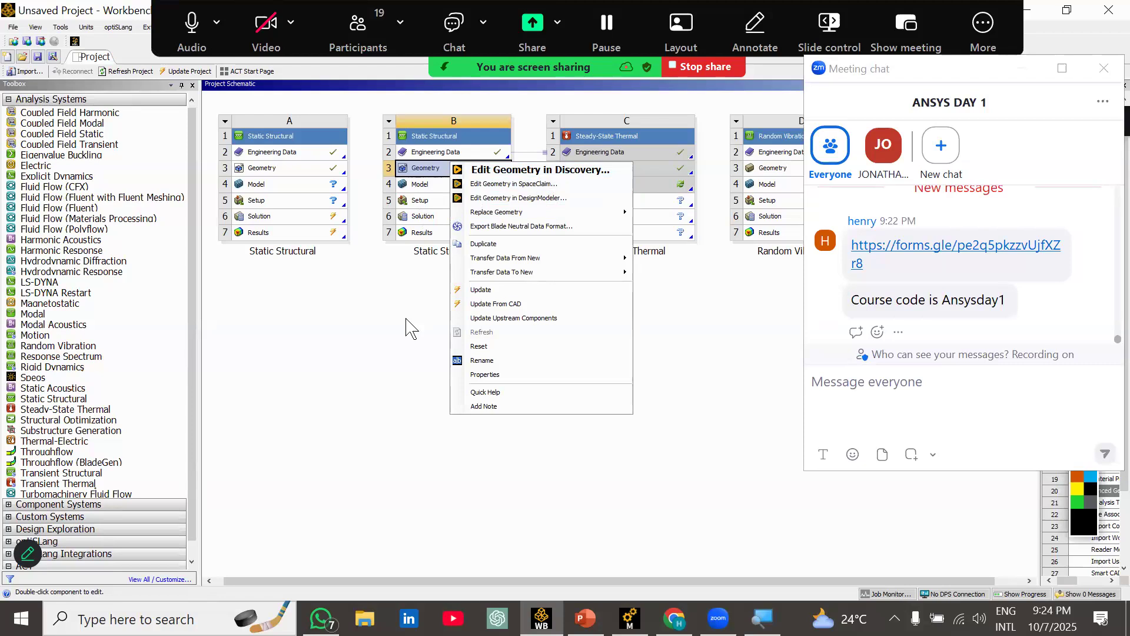
pyautogui.click(379, 351)
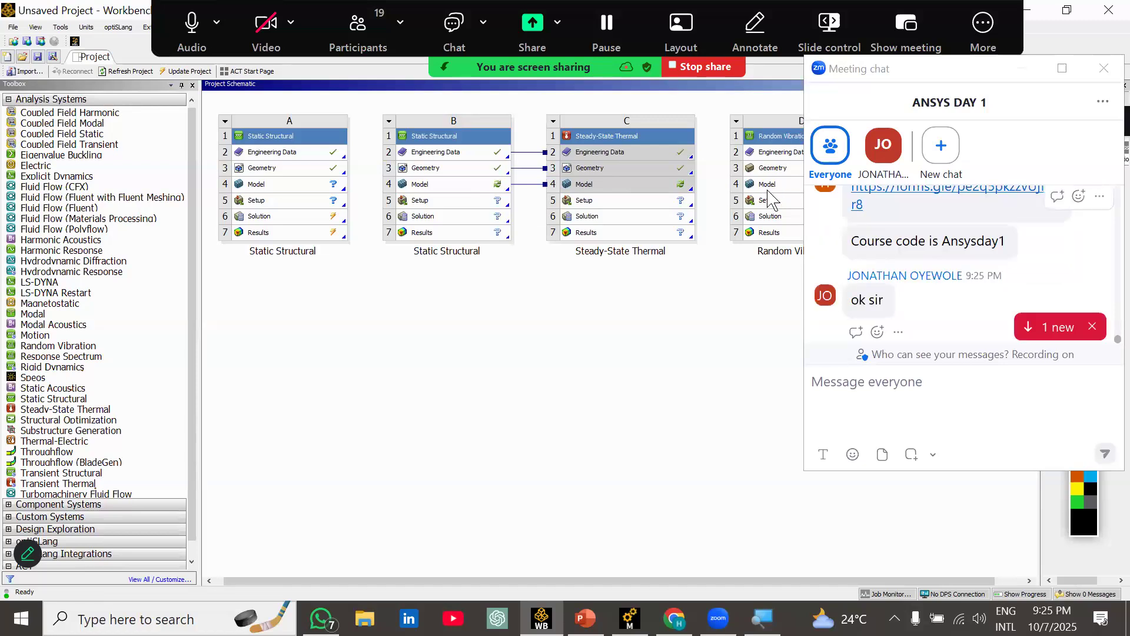
# Switch back to the Mechanical window, view the meeting's participant list, and hide the meeting's participant and chat windows.
pyautogui.click(1116, 329)
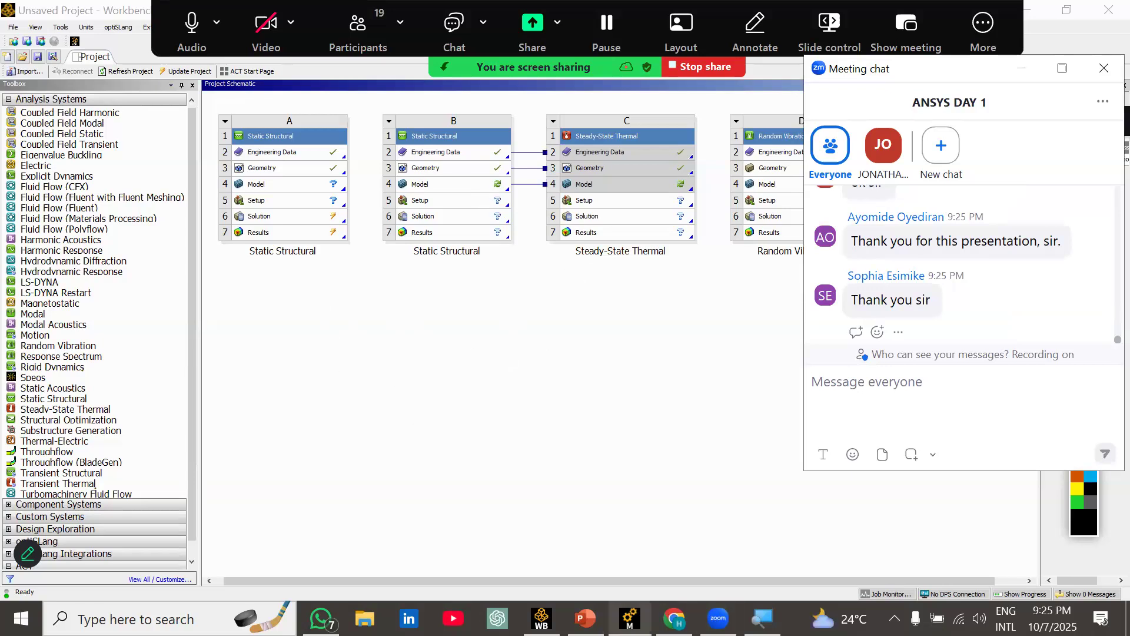
pyautogui.click(630, 618)
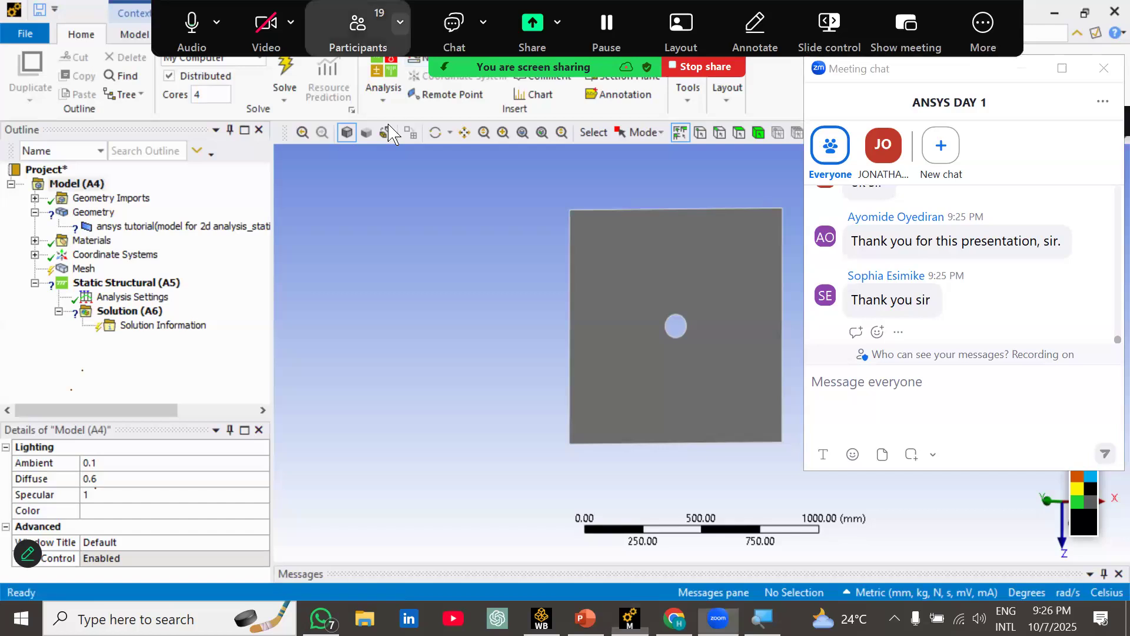
pyautogui.click(357, 33)
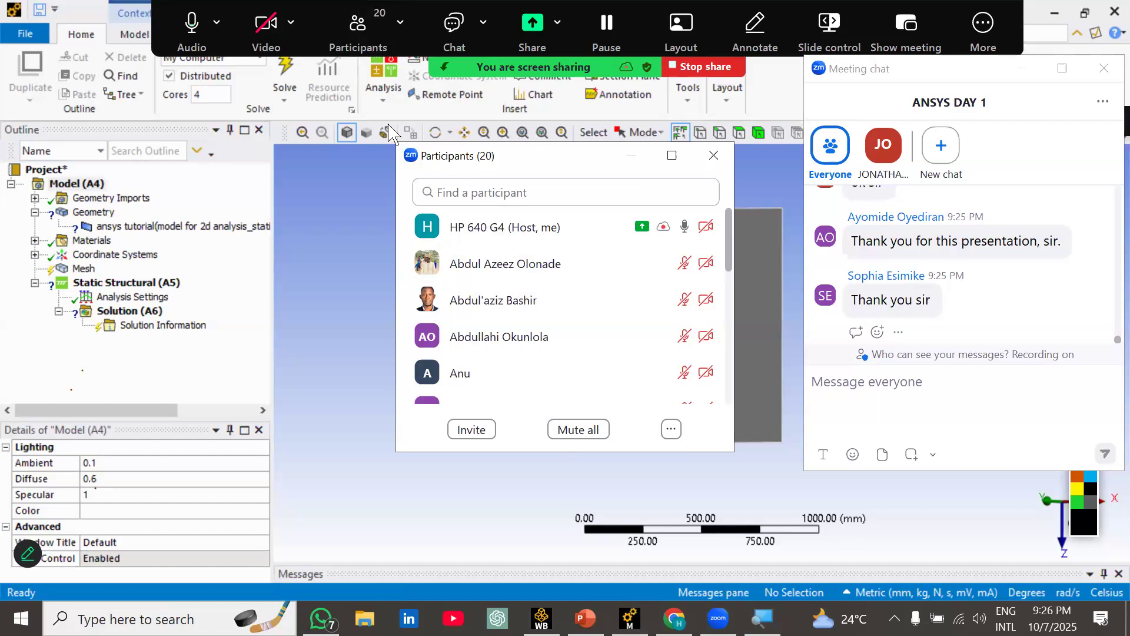
pyautogui.hotkey('alt', 'u')
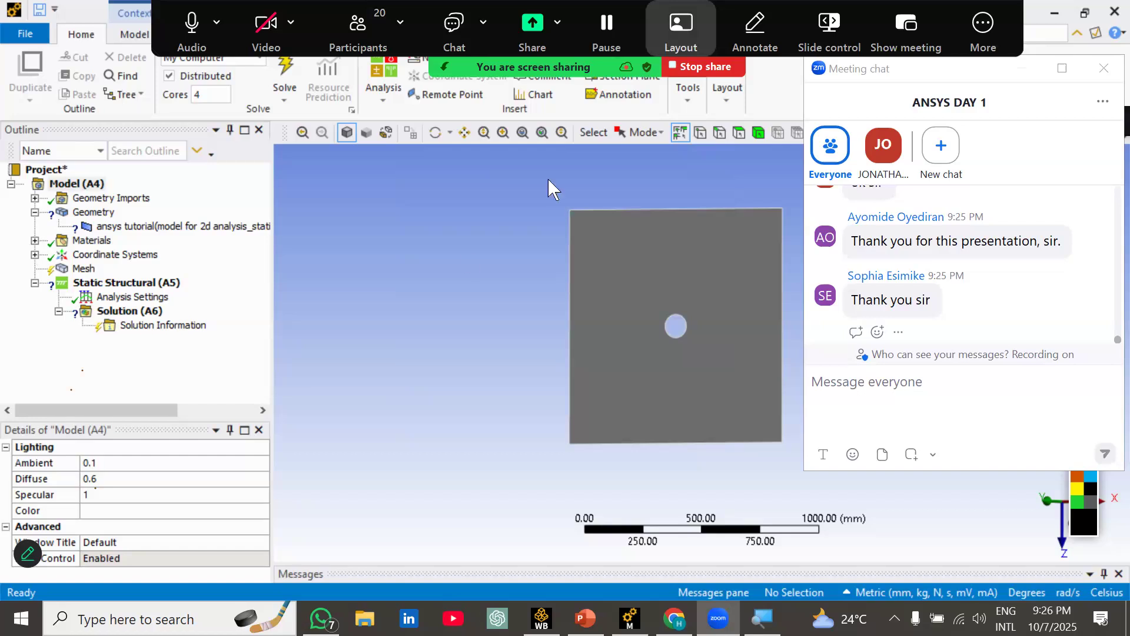
pyautogui.hotkey('alt', 'h')
pyautogui.click(863, 115)
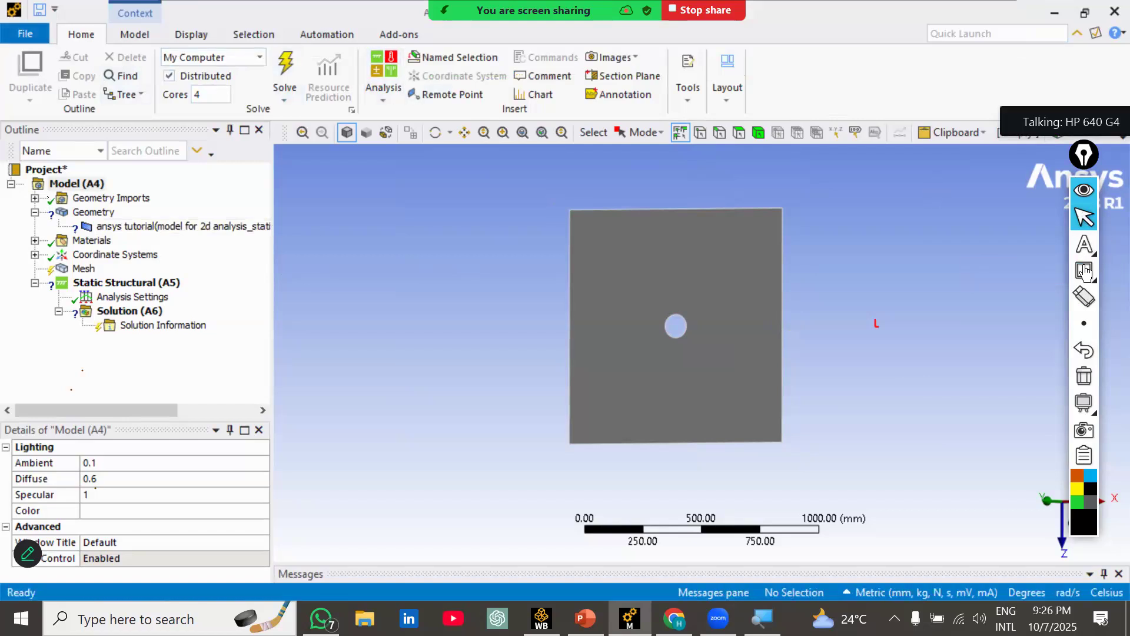
# Frame the Mechanical ribbon with a rectangle annotation and look through its Model, Selection, Automation and Add-ons command groups, ending on Home.
pyautogui.moveTo(253, 90); pyautogui.dragTo(847, 121)
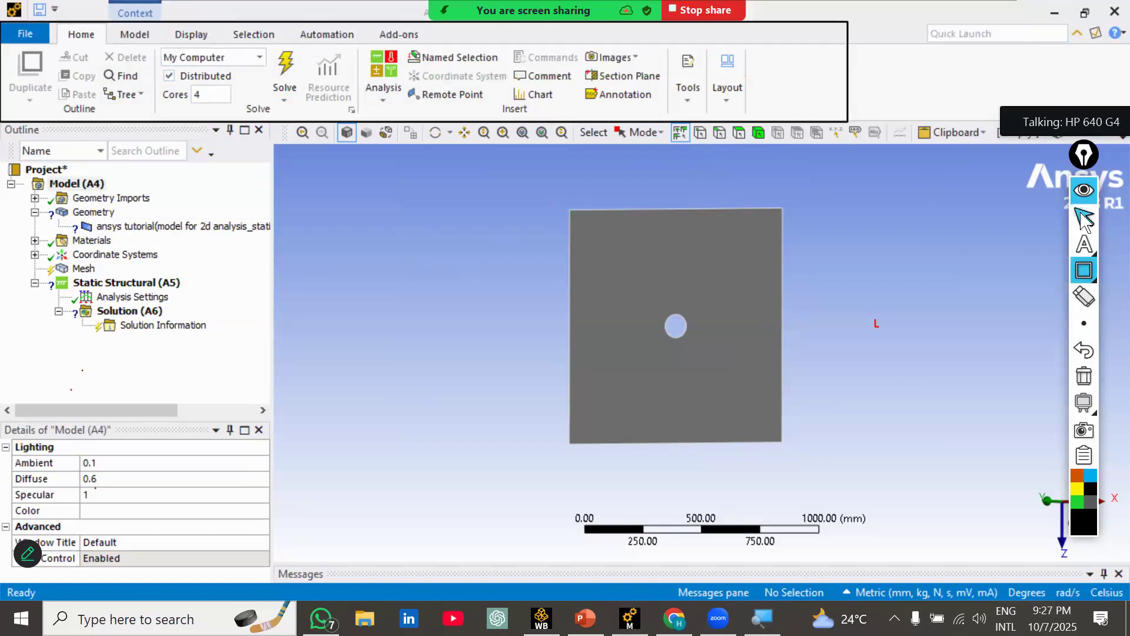
pyautogui.click(1085, 217)
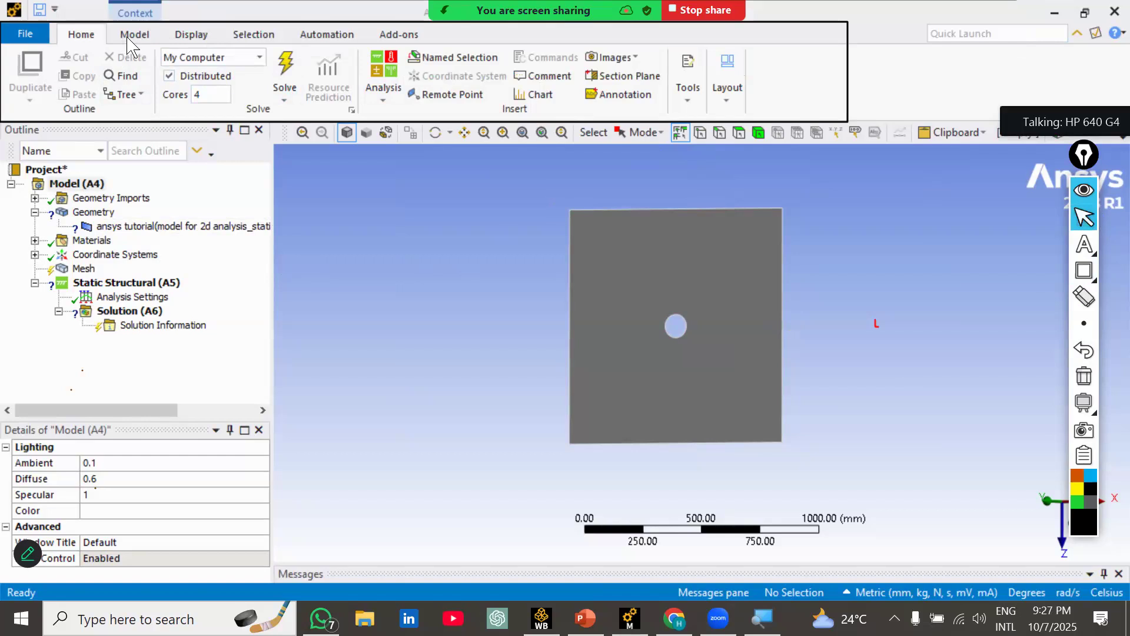
pyautogui.click(133, 36)
pyautogui.click(251, 35)
pyautogui.click(328, 35)
pyautogui.click(389, 37)
pyautogui.click(327, 36)
pyautogui.click(251, 37)
pyautogui.click(130, 33)
pyautogui.click(78, 36)
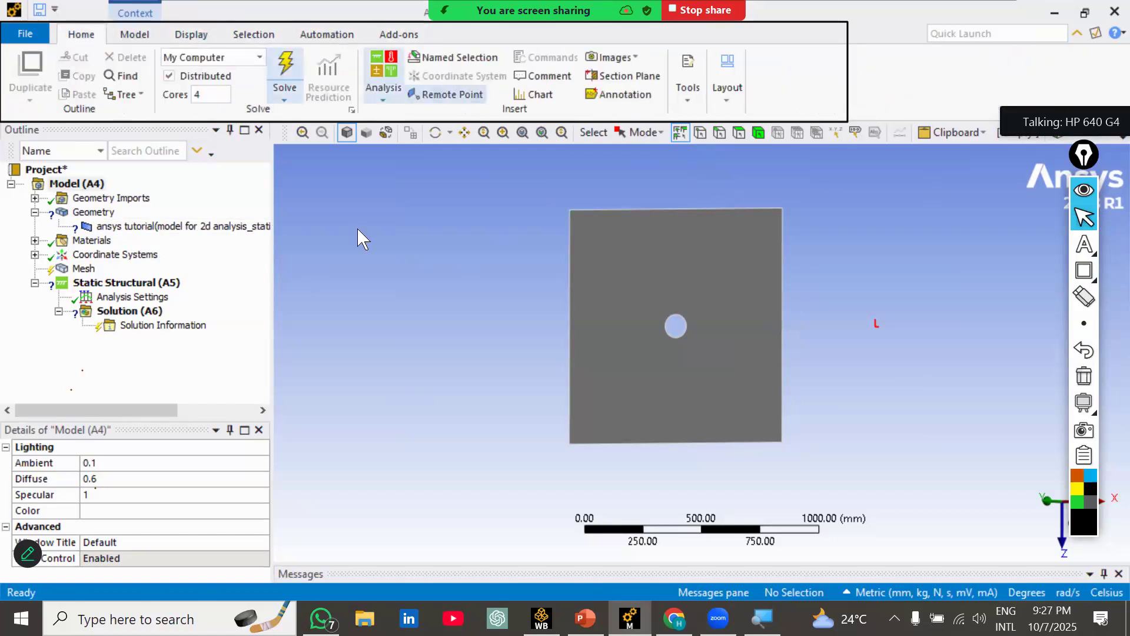
# Frame the Outline tree and the Details of "Model (A4)" with separate rectangle annotations.
pyautogui.click(1084, 270)
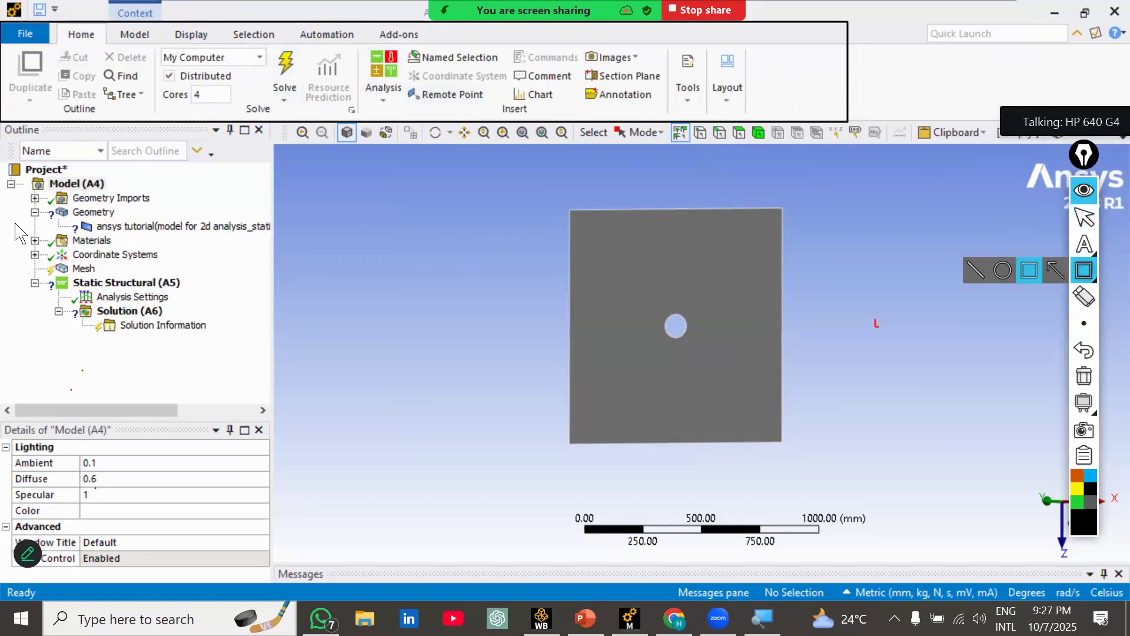
pyautogui.moveTo(9, 136); pyautogui.dragTo(246, 353)
pyautogui.moveTo(267, 401); pyautogui.dragTo(270, 399)
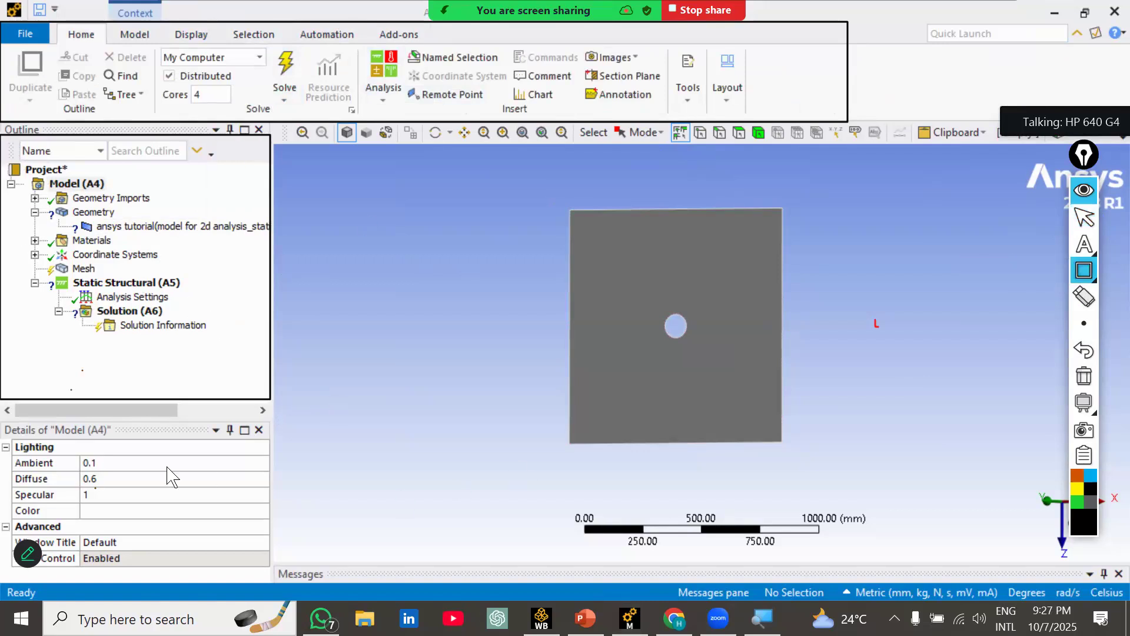
pyautogui.moveTo(9, 411)
pyautogui.mouseDown()
pyautogui.moveTo(233, 581)
pyautogui.moveTo(265, 587)
pyautogui.moveTo(251, 568)
pyautogui.mouseUp()
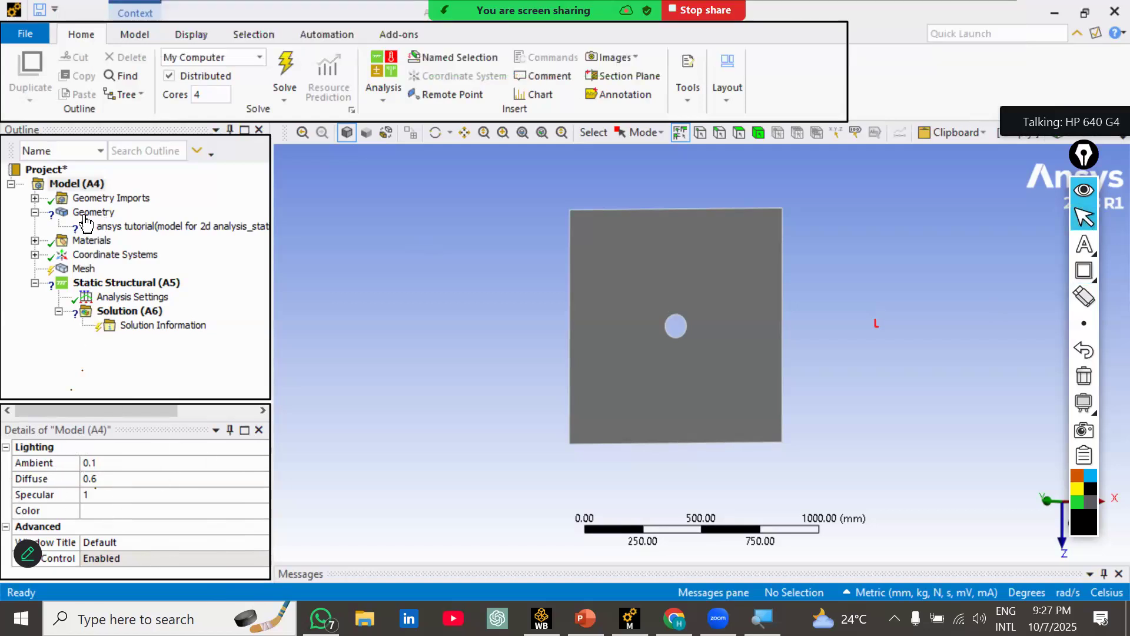
# Set the thickness of the imported plate surface body under Geometry to 1 mm.
pyautogui.click(151, 228)
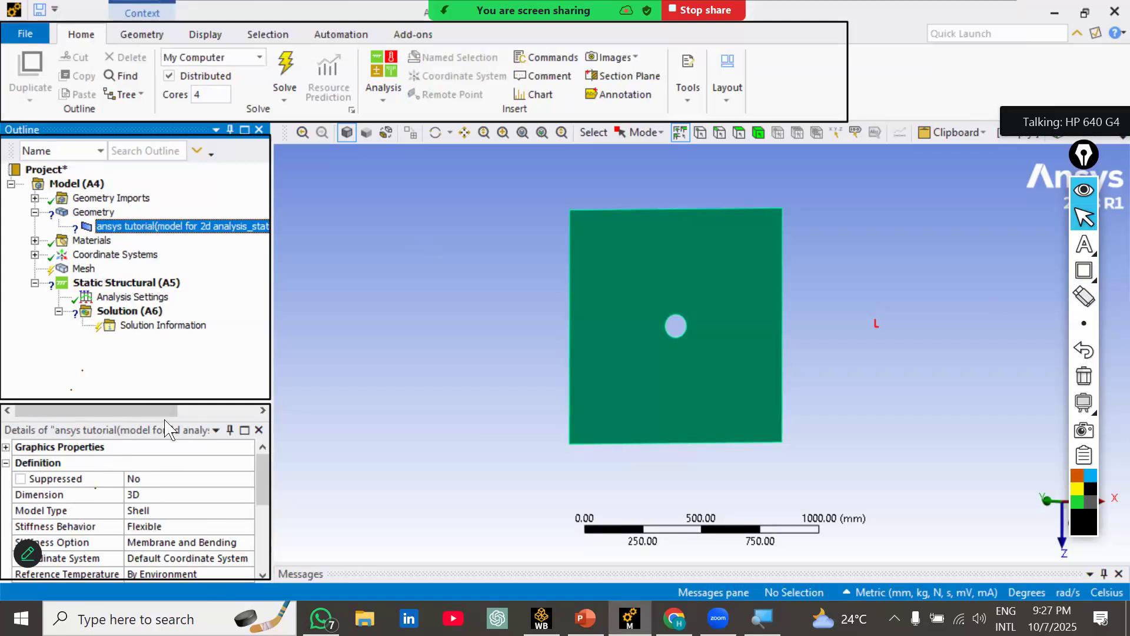
pyautogui.scroll(-2, 171, 512)
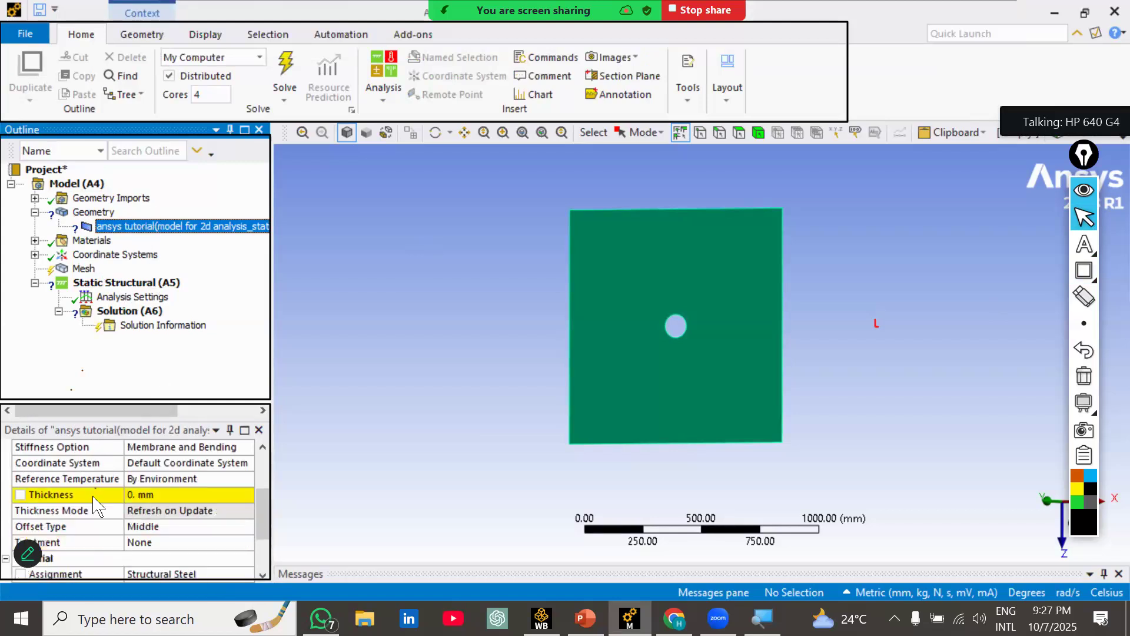
pyautogui.click(171, 495)
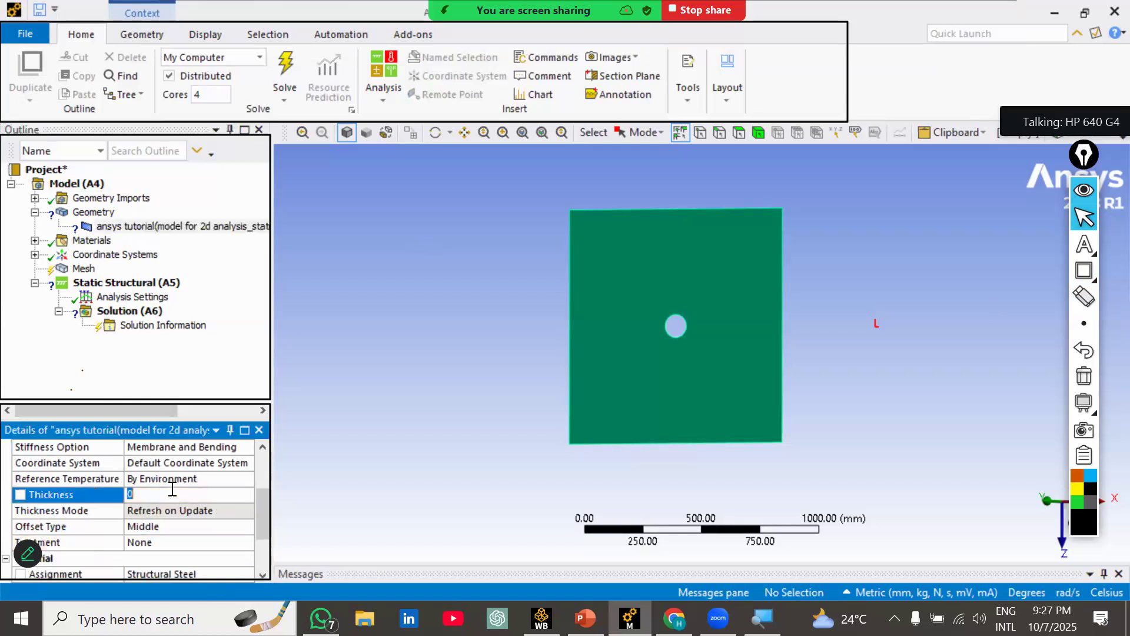
pyautogui.write('1')
pyautogui.press('Return')
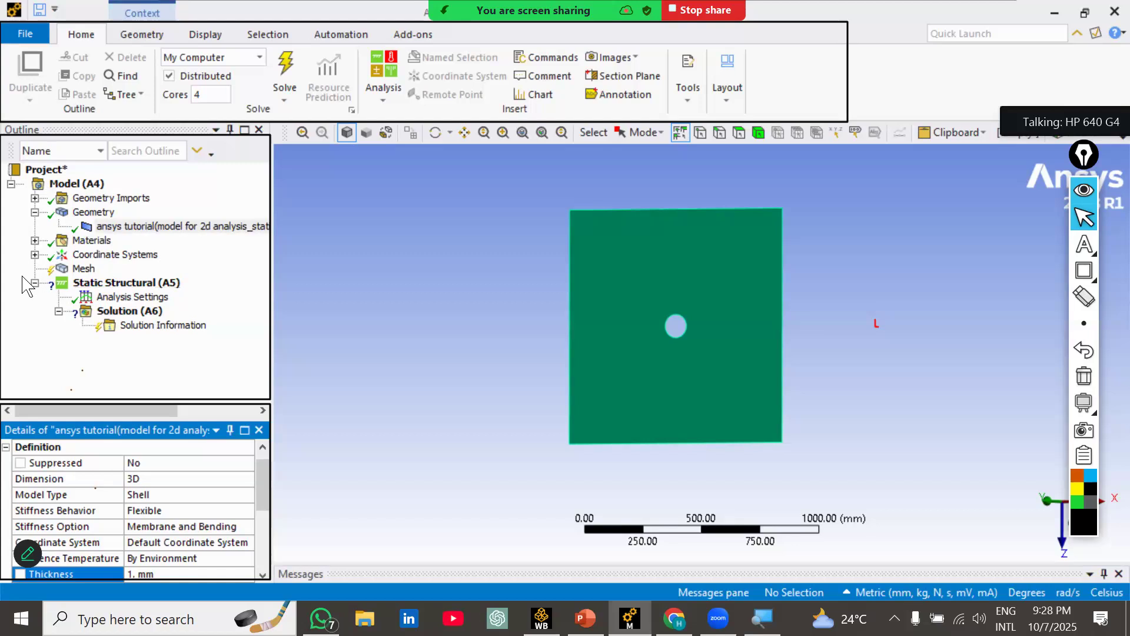
pyautogui.click(1088, 271)
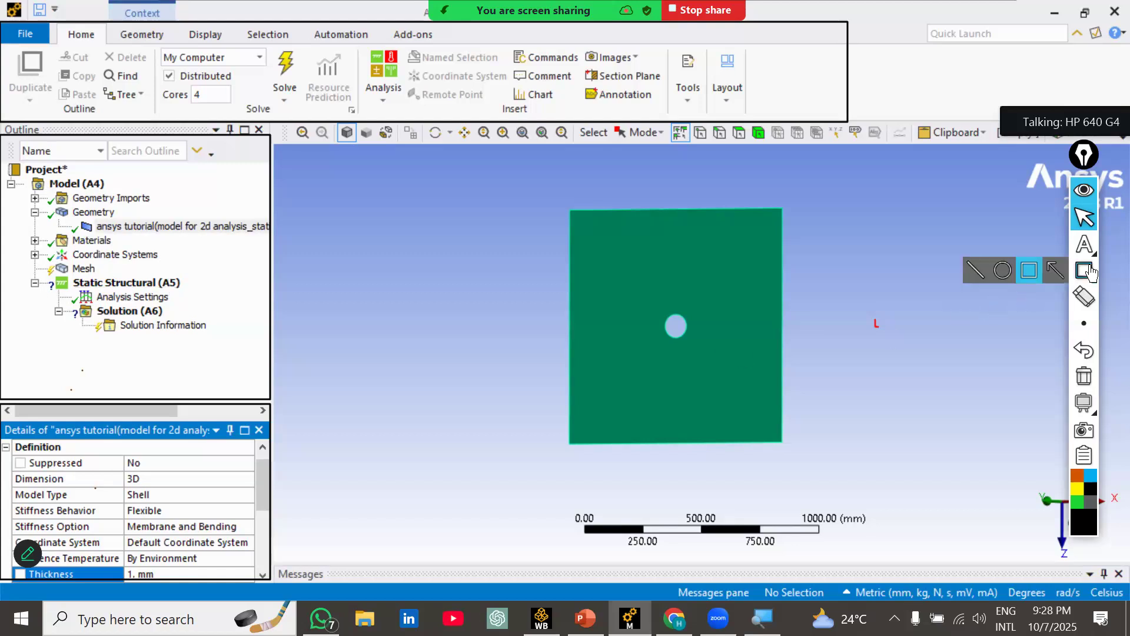
pyautogui.click(1088, 271)
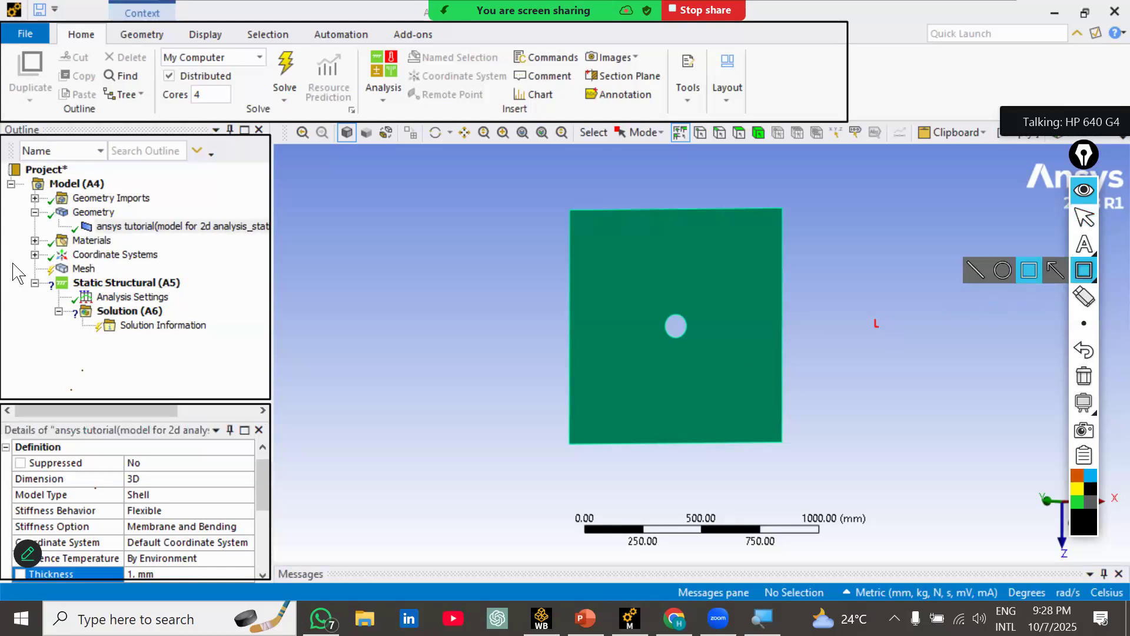
pyautogui.moveTo(13, 262)
pyautogui.mouseDown()
pyautogui.moveTo(127, 234)
pyautogui.moveTo(151, 167)
pyautogui.mouseUp()
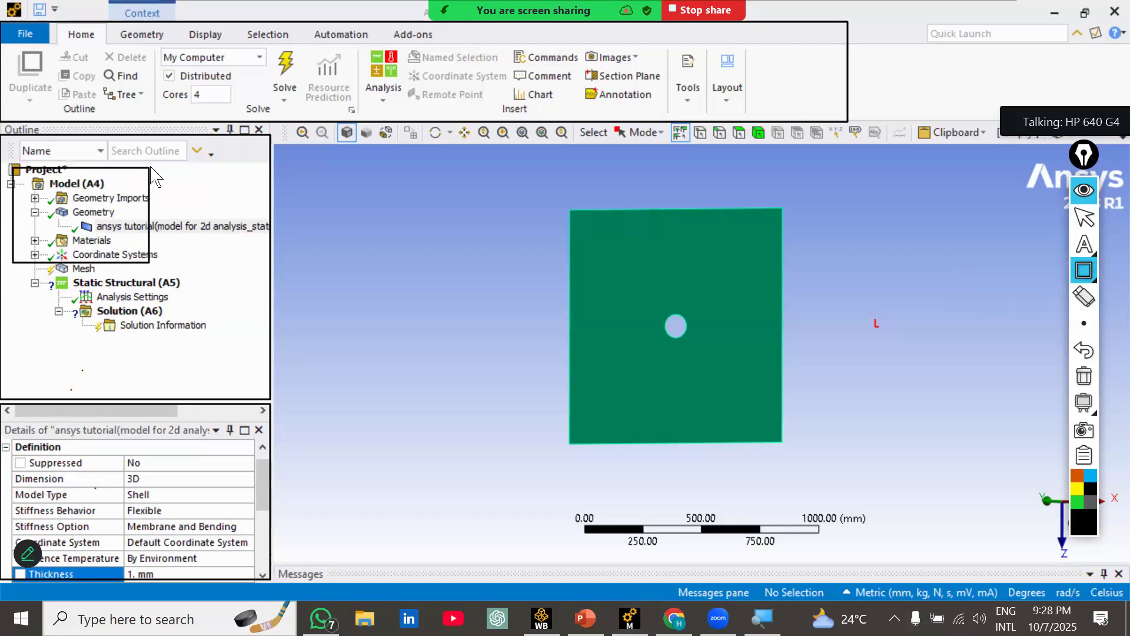
pyautogui.click(1088, 349)
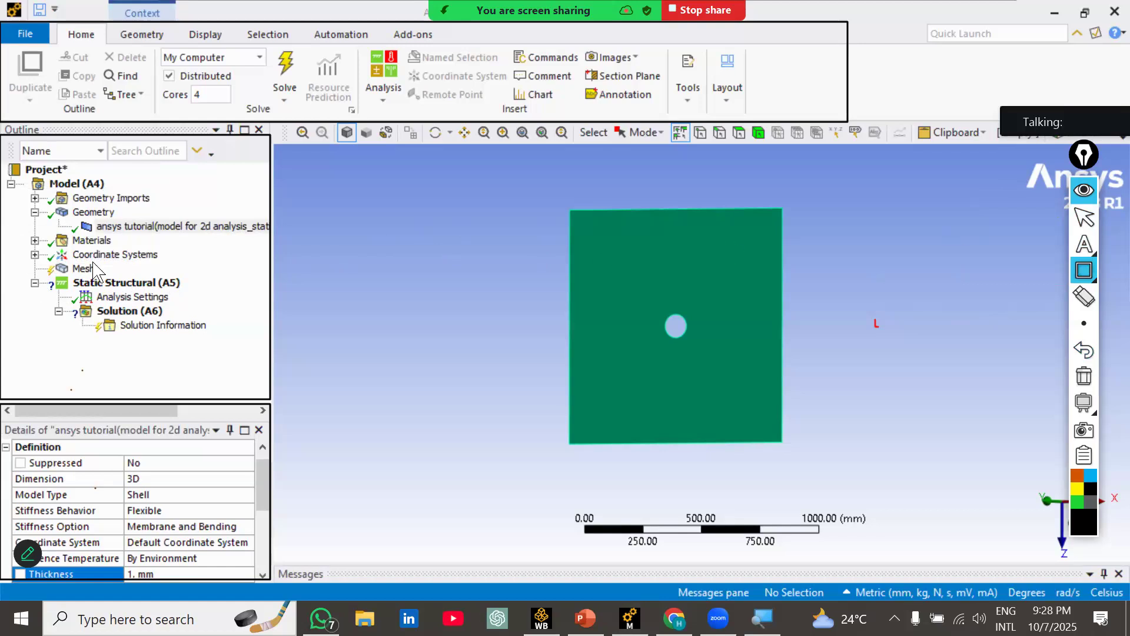
# Frame the Model items and the Static Structural (A5) branch of the tree with separate rectangle annotations, and undo both rectangles.
pyautogui.moveTo(112, 267); pyautogui.dragTo(118, 272)
pyautogui.moveTo(33, 230); pyautogui.dragTo(19, 175)
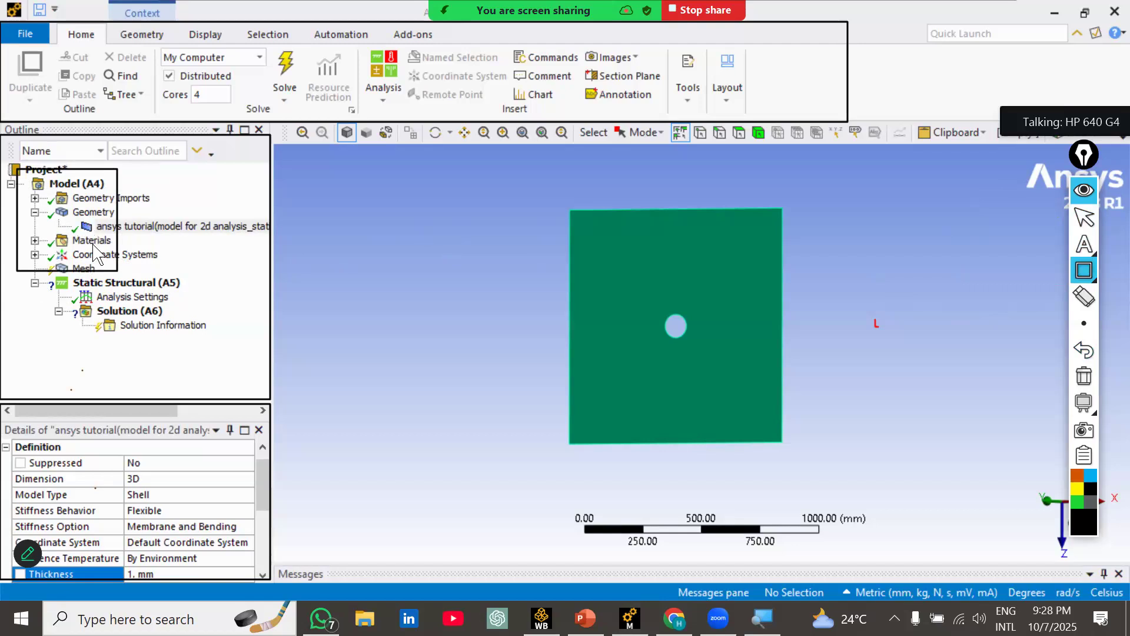
pyautogui.moveTo(29, 273)
pyautogui.mouseDown()
pyautogui.moveTo(112, 300)
pyautogui.moveTo(190, 361)
pyautogui.mouseUp()
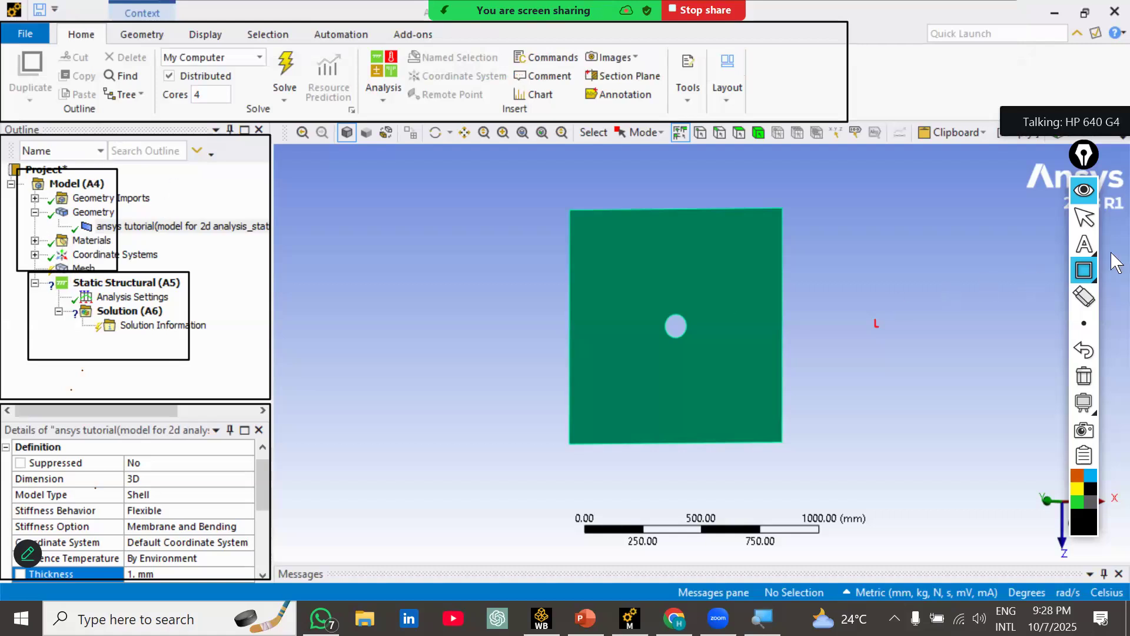
pyautogui.click(1085, 344)
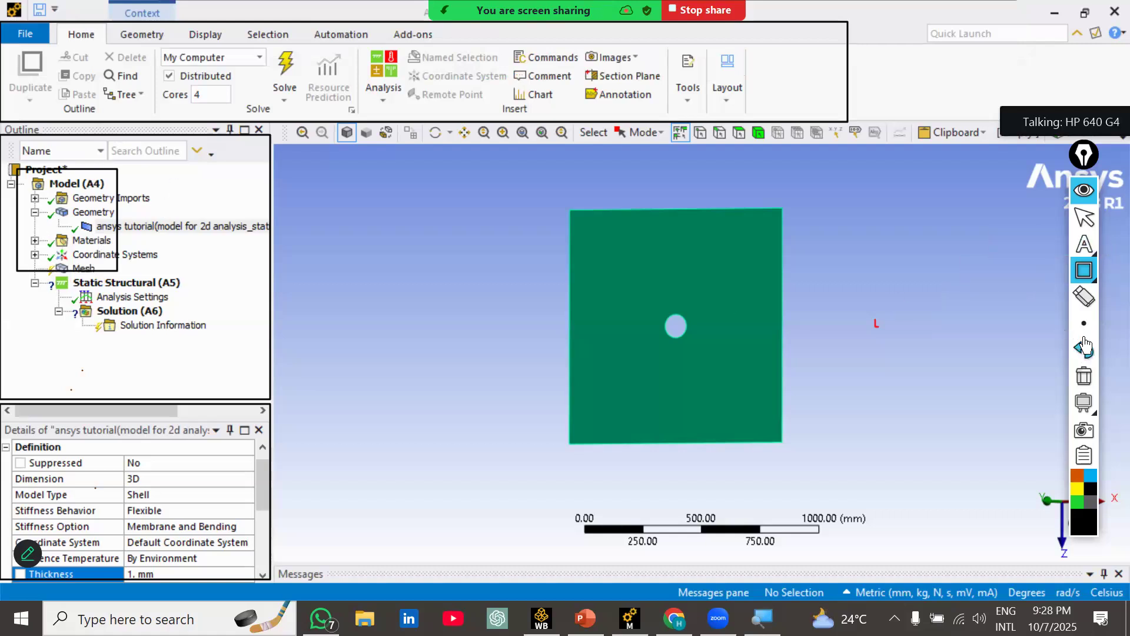
pyautogui.click(1085, 344)
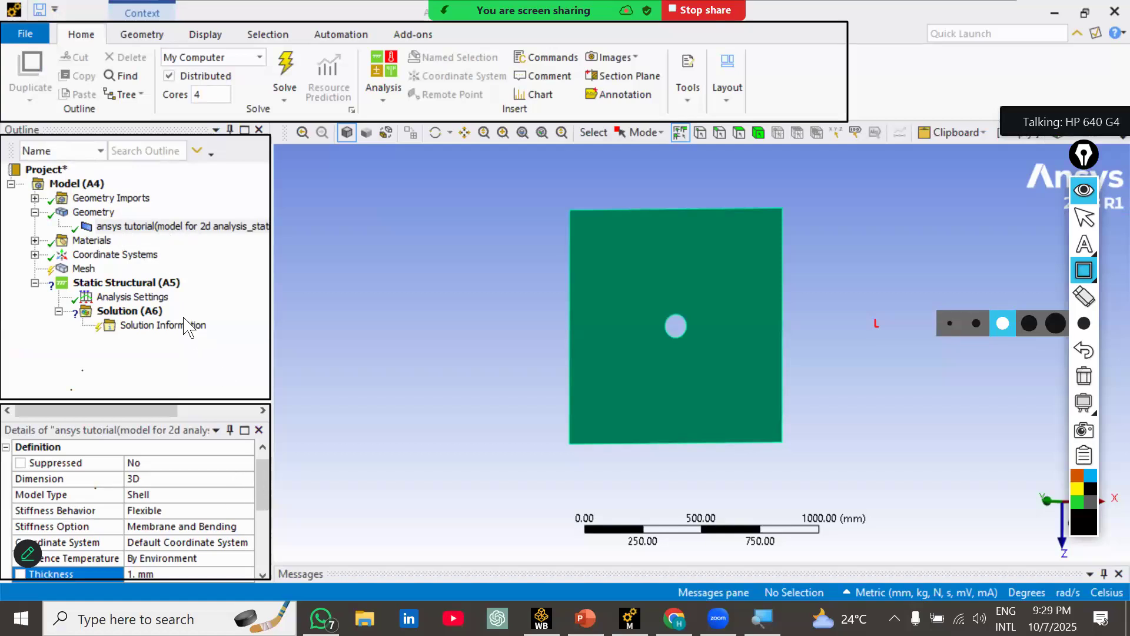
pyautogui.click(1088, 255)
pyautogui.click(126, 375)
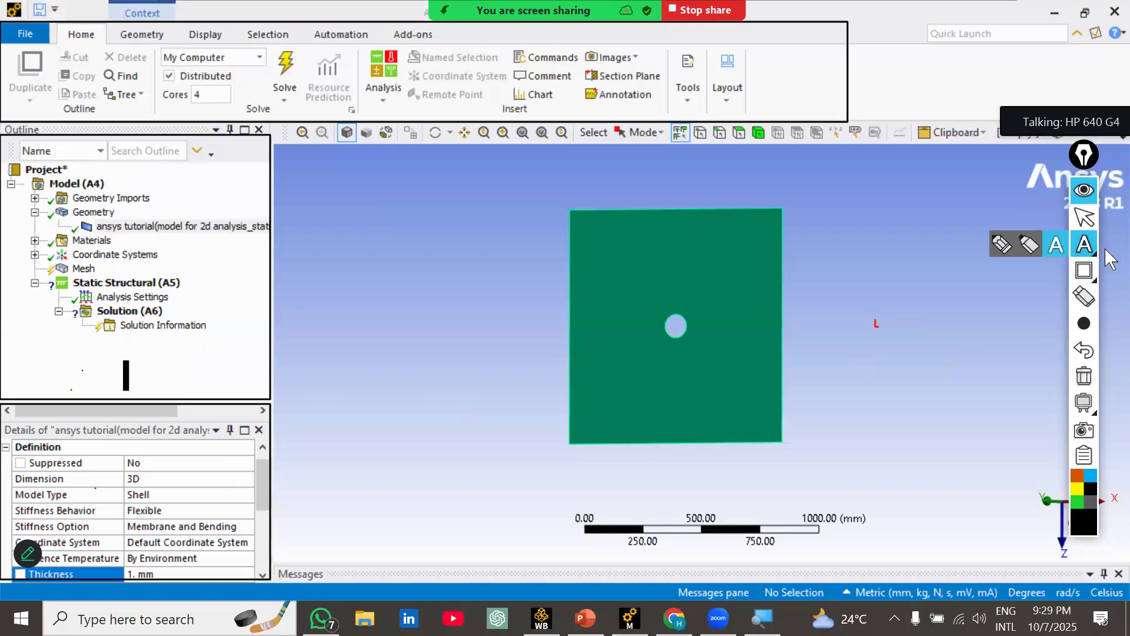
pyautogui.click(1084, 323)
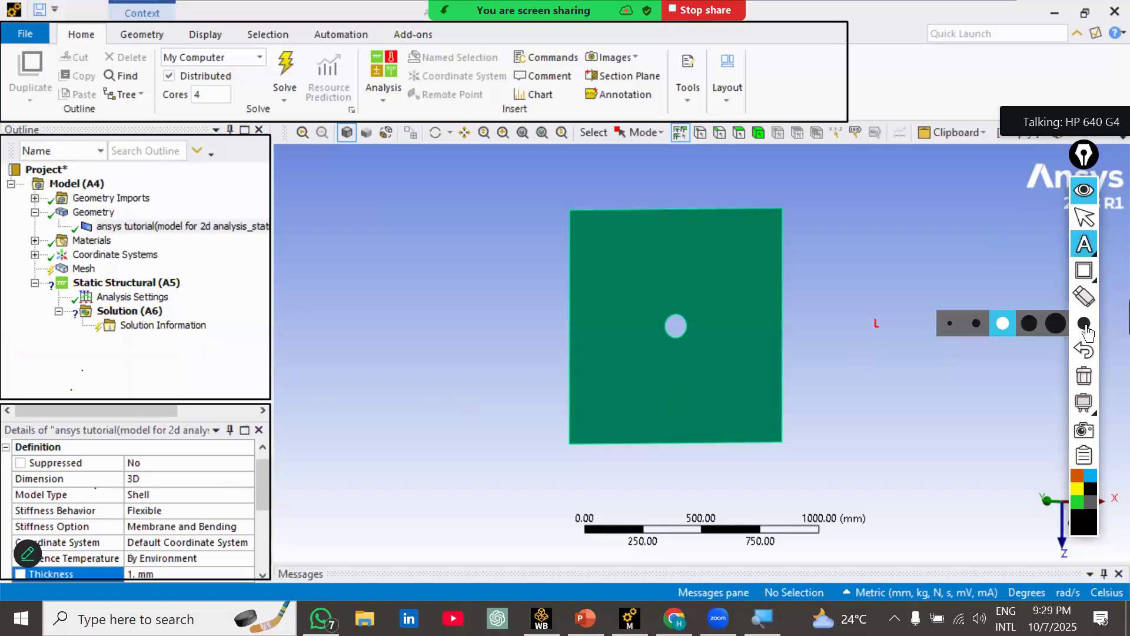
pyautogui.click(1082, 219)
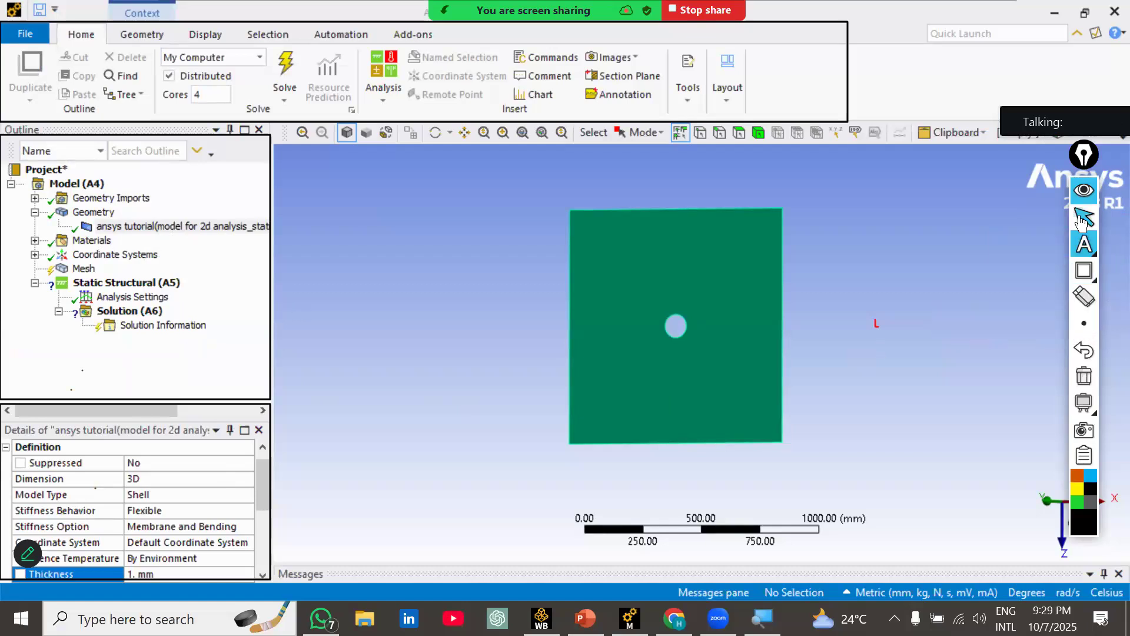
# Open the material assignment choices in the Details of the plate surface body under Geometry.
pyautogui.click(140, 229)
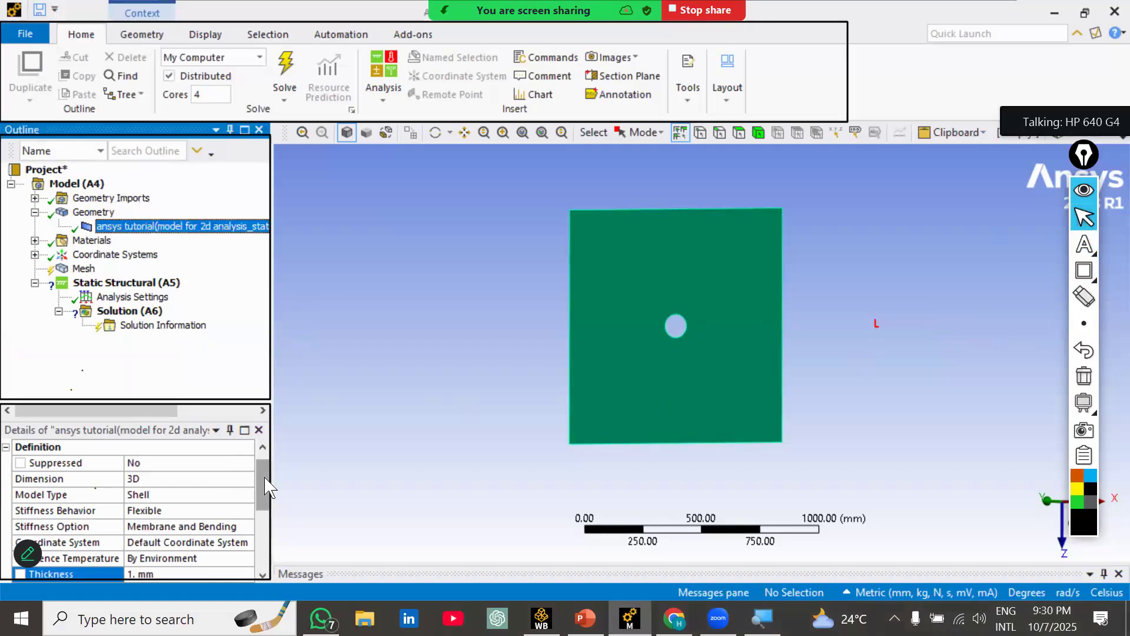
pyautogui.scroll(-3, 35, 499)
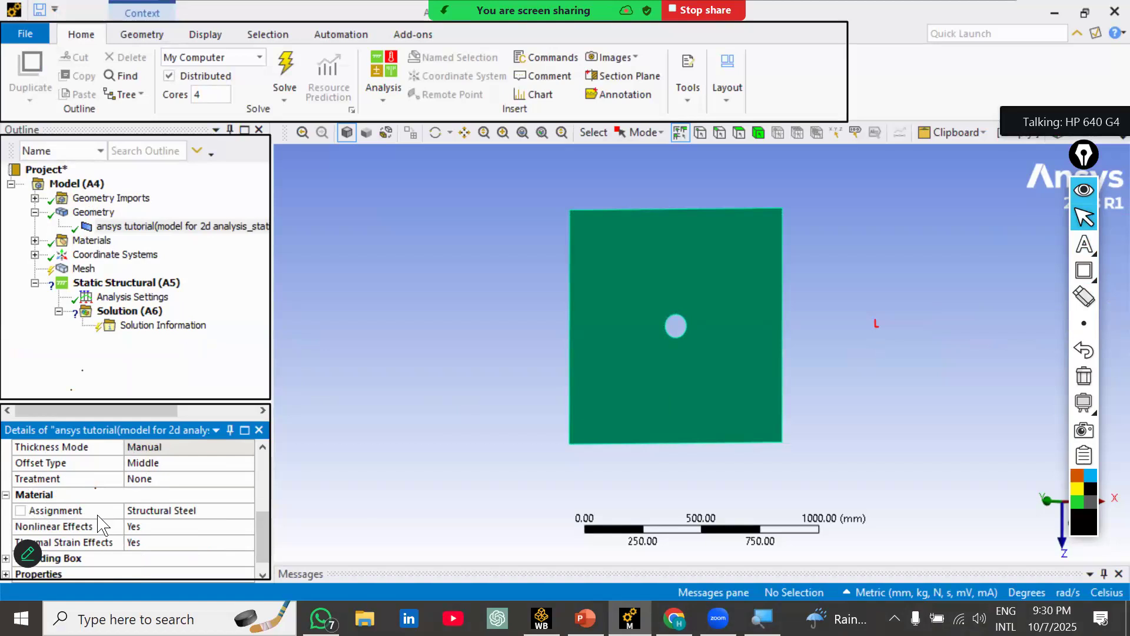
pyautogui.click(212, 511)
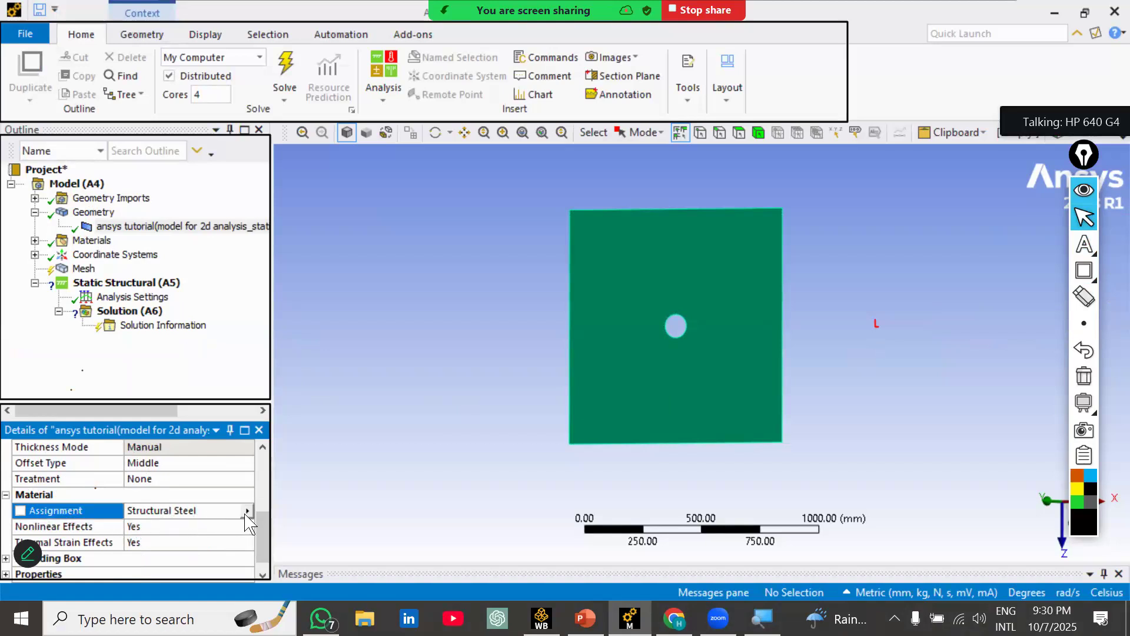
pyautogui.click(248, 511)
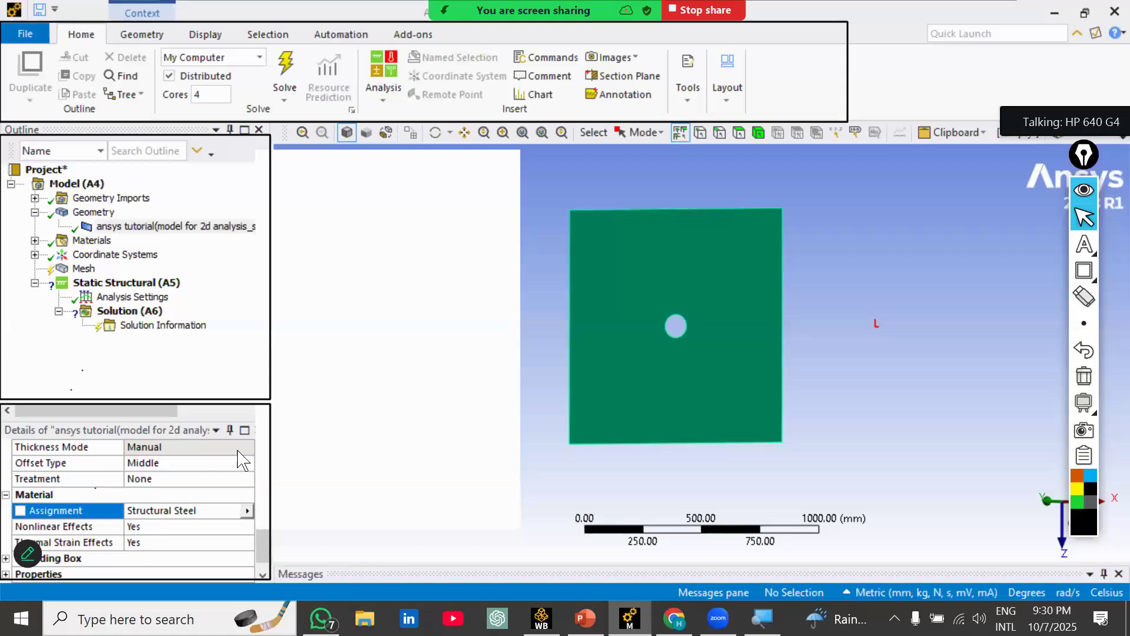
# Look through the Mesh, Materials and Coordinate Systems items of the model tree, ending on the plate surface body.
pyautogui.click(86, 269)
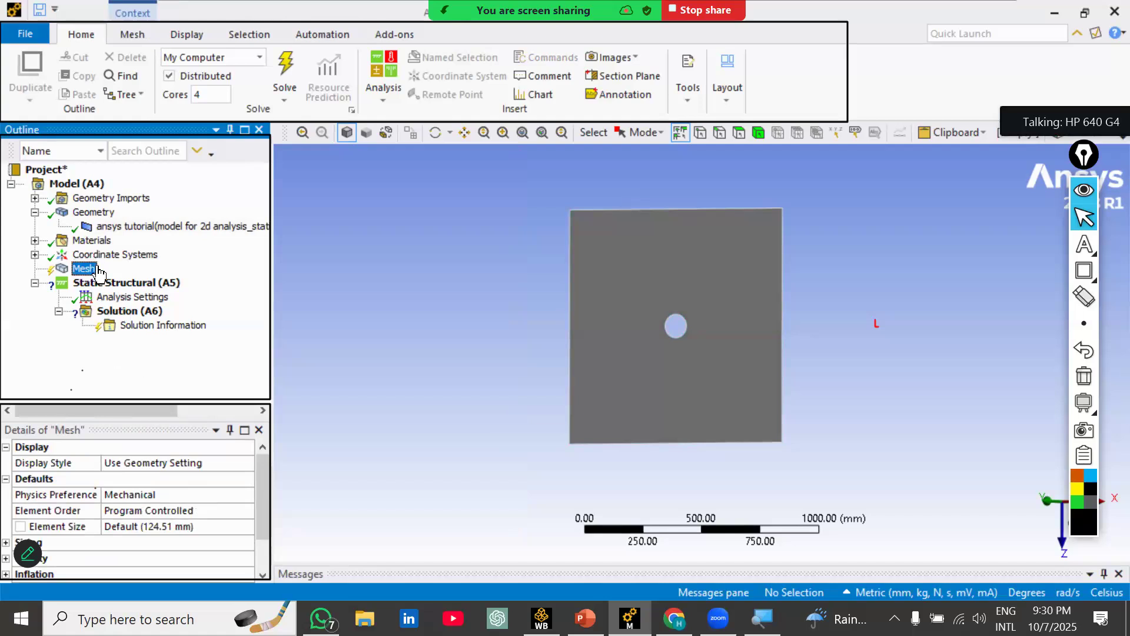
pyautogui.click(90, 239)
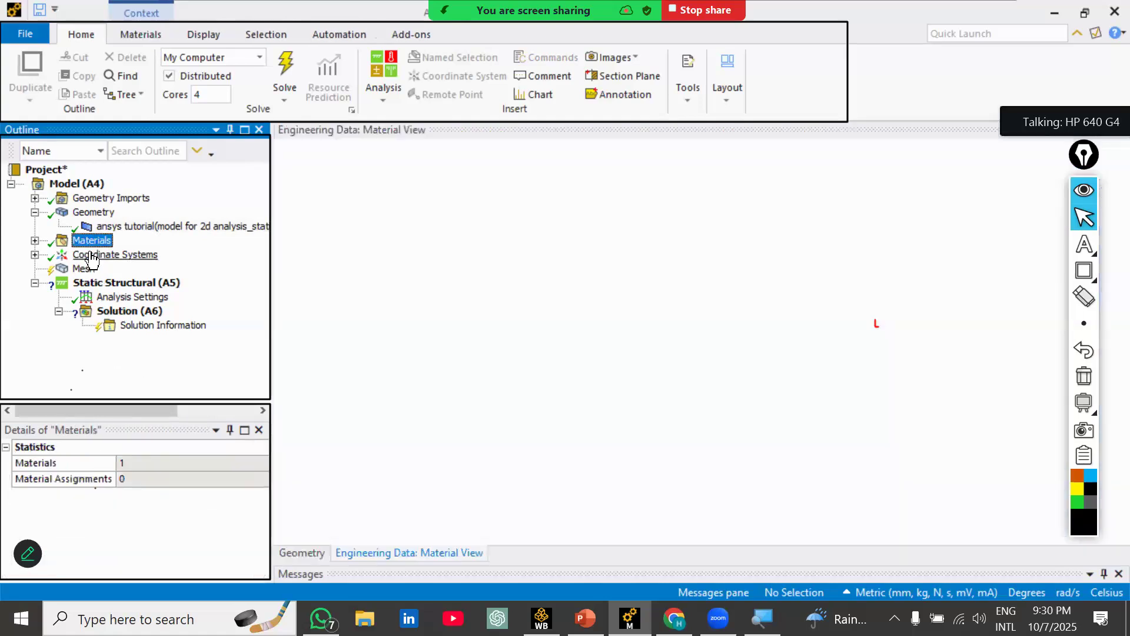
pyautogui.click(92, 254)
pyautogui.click(88, 269)
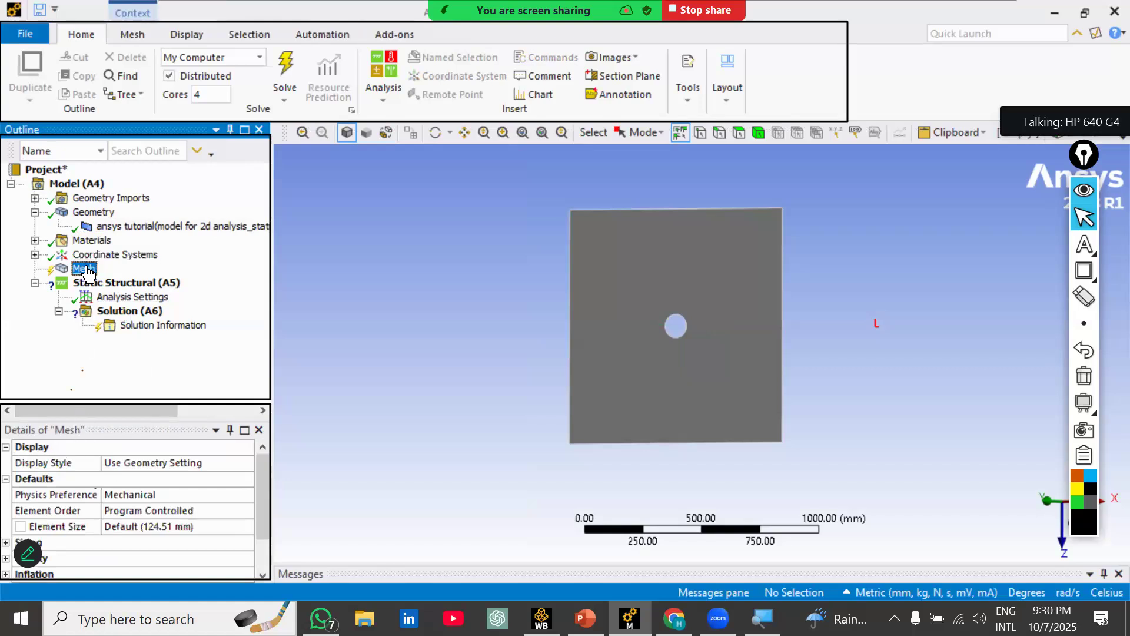
pyautogui.click(119, 227)
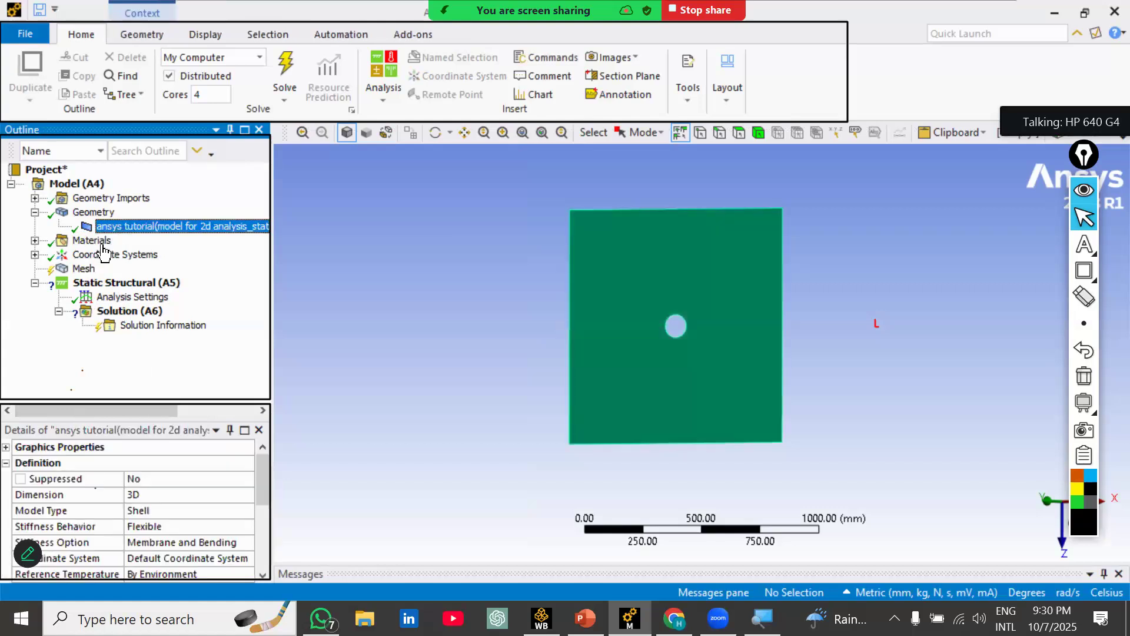
# Generate the plate's mesh with the default element size, and set the mesh element size to 10 mm.
pyautogui.click(82, 269)
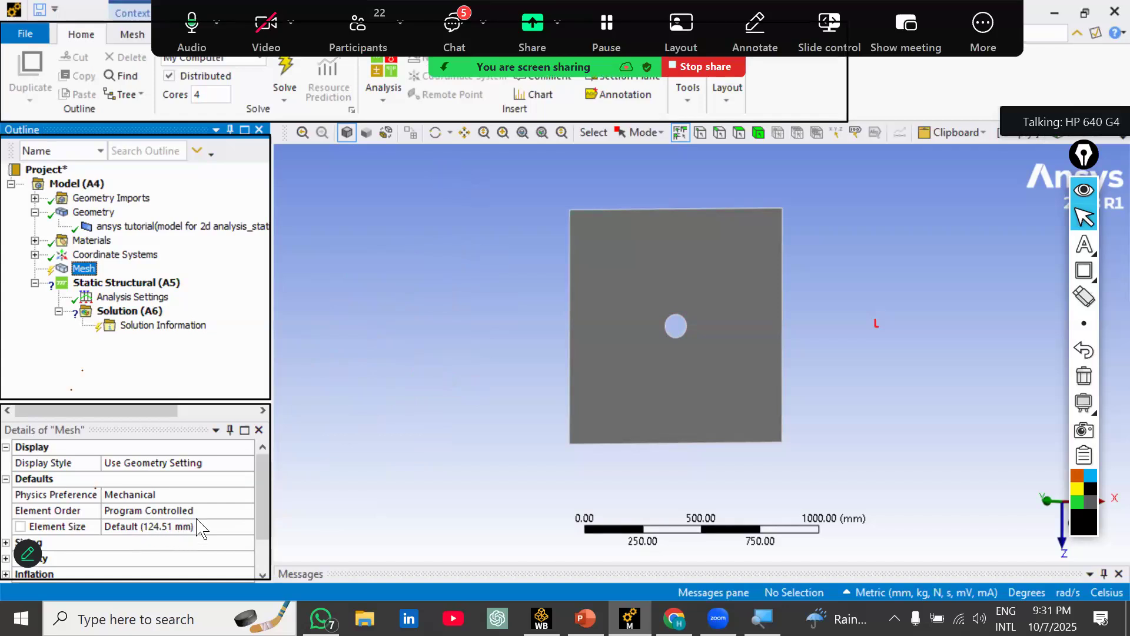
pyautogui.rightClick(82, 269)
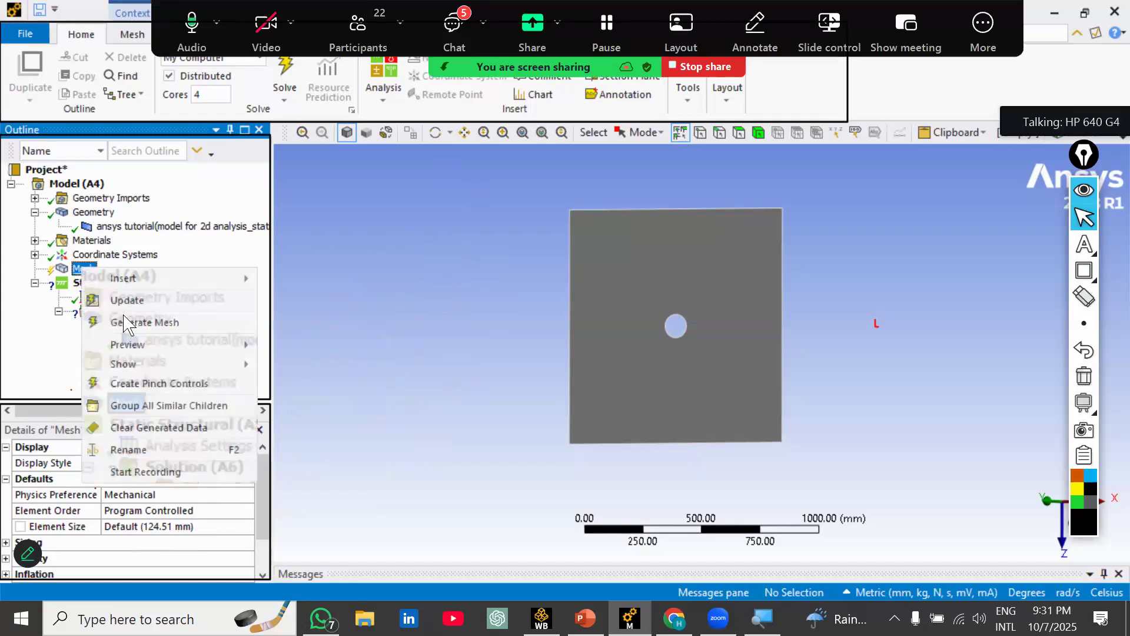
pyautogui.click(125, 323)
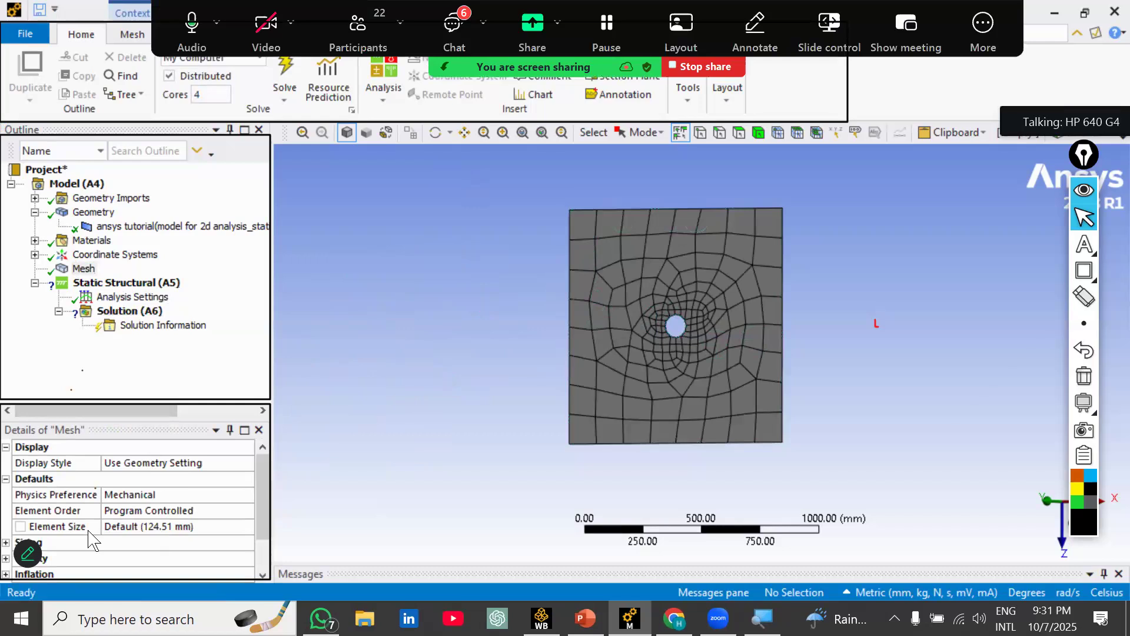
pyautogui.click(200, 528)
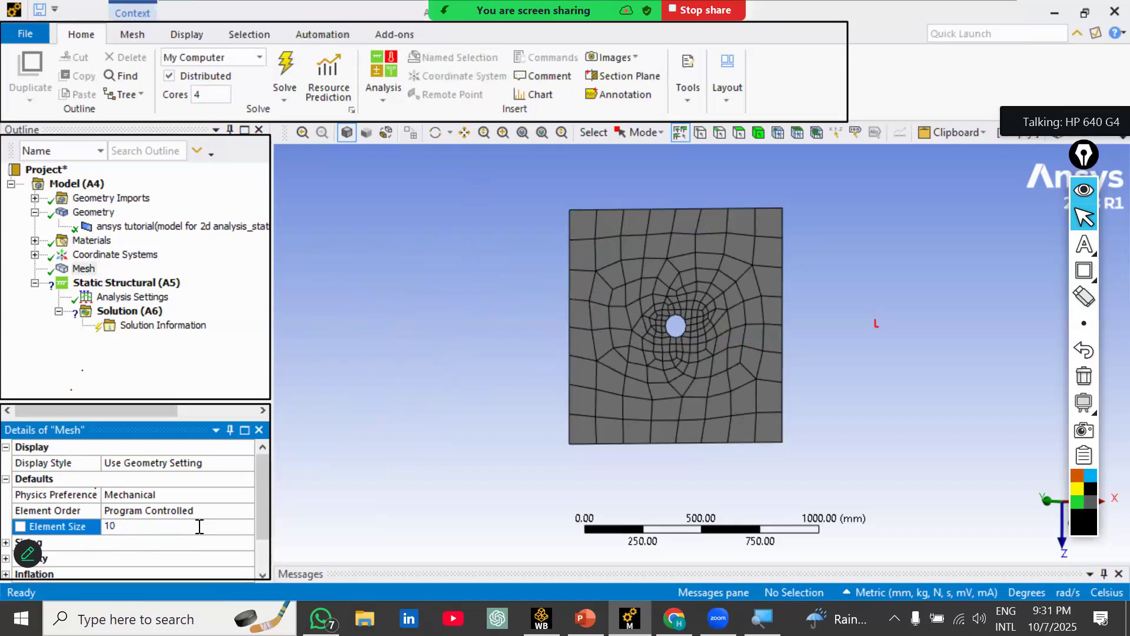
pyautogui.press('Return')
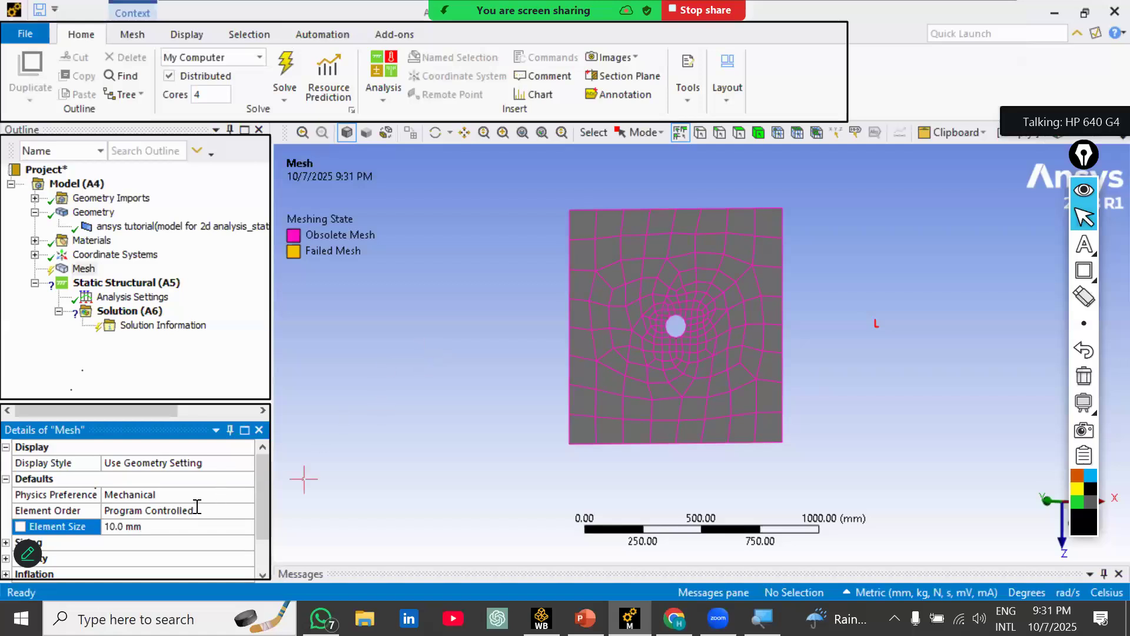
# Set the mesh element size to 50 mm and regenerate the plate's mesh.
pyautogui.click(150, 524)
pyautogui.press('Return')
pyautogui.rightClick(84, 269)
pyautogui.click(150, 323)
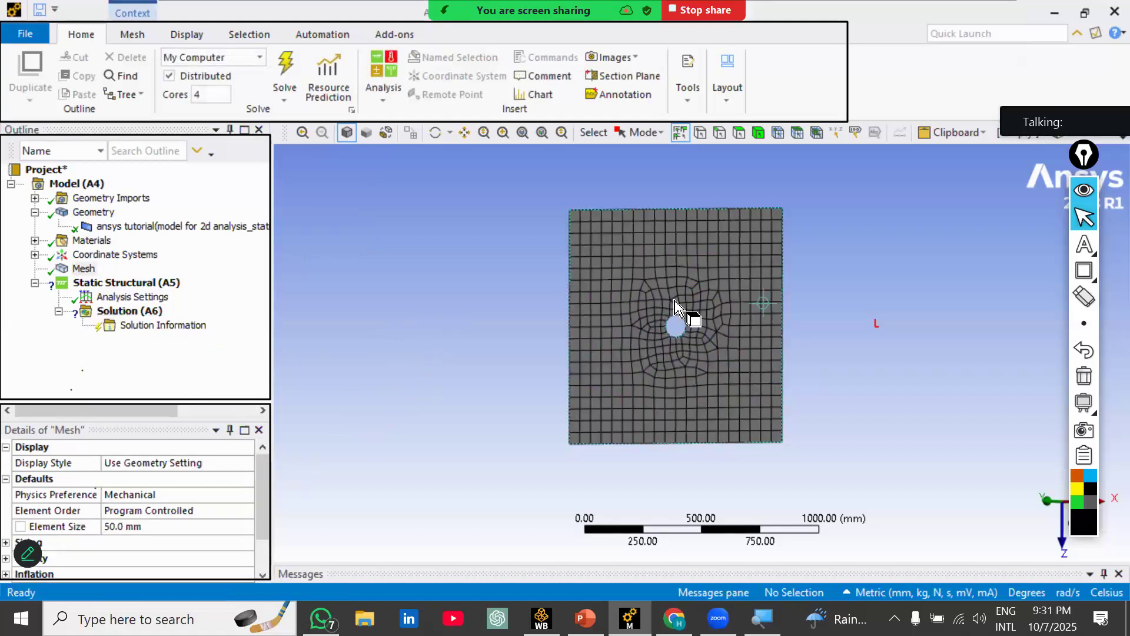
# Examine the mesh around the plate's central hole, and align the view along the Y axis to see the whole plate.
pyautogui.scroll(-1, 676, 326)
pyautogui.scroll(3, 679, 306)
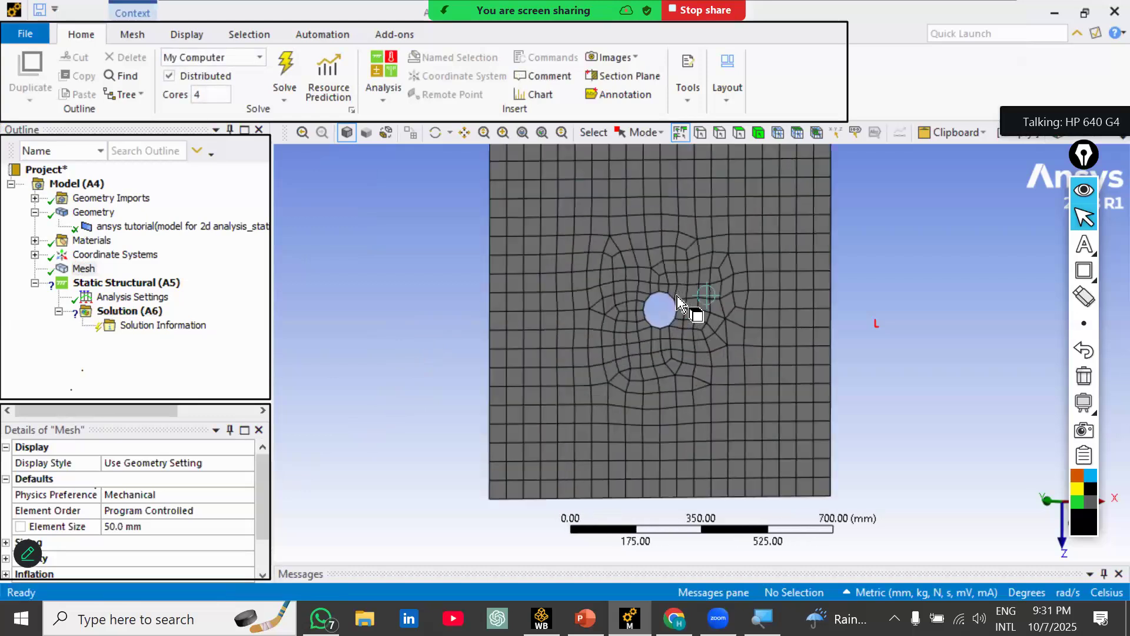
pyautogui.scroll(-1, 677, 299)
pyautogui.scroll(1, 675, 283)
pyautogui.moveTo(681, 287)
pyautogui.mouseDown(button='middle')
pyautogui.moveTo(690, 267)
pyautogui.moveTo(697, 281)
pyautogui.mouseUp(button='middle')
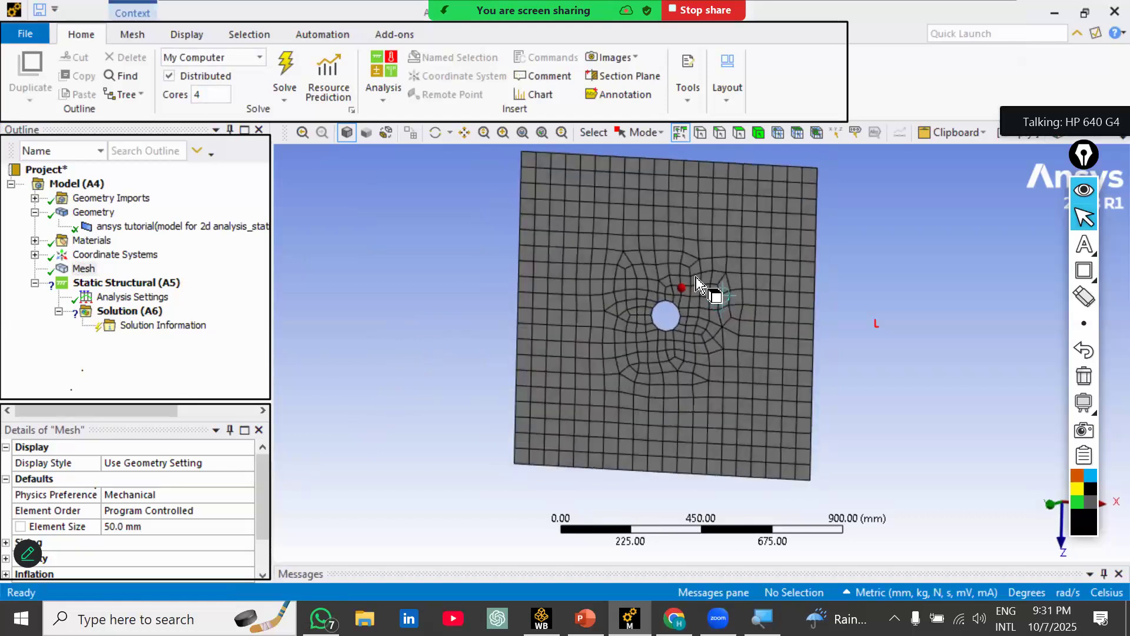
pyautogui.scroll(-1, 684, 247)
pyautogui.scroll(2, 681, 243)
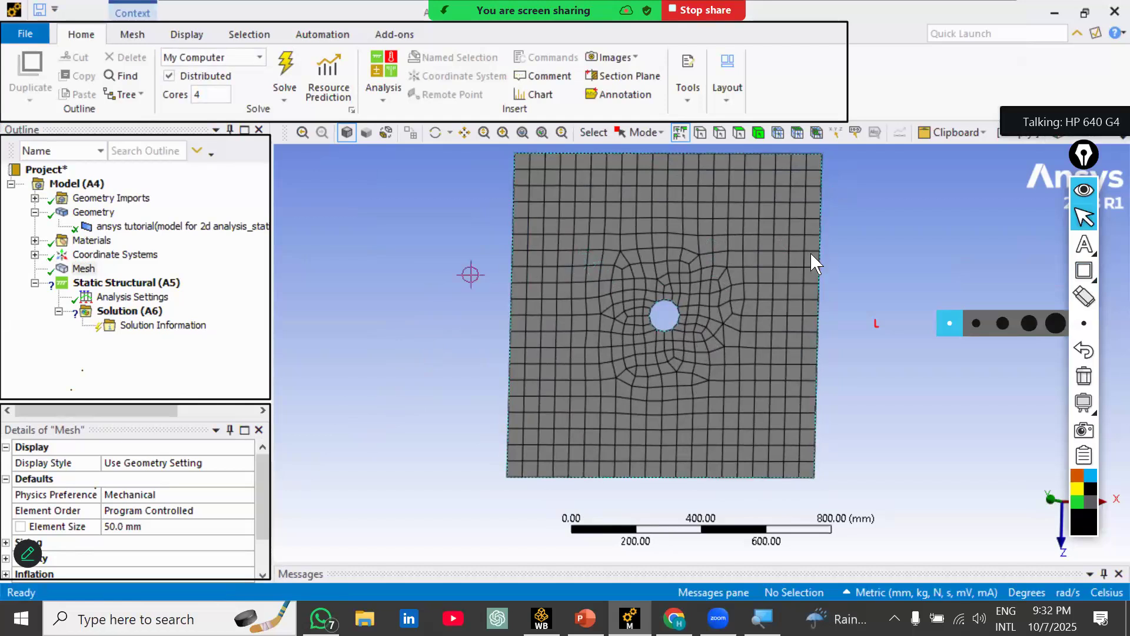
pyautogui.click(1050, 499)
pyautogui.scroll(-2, 736, 265)
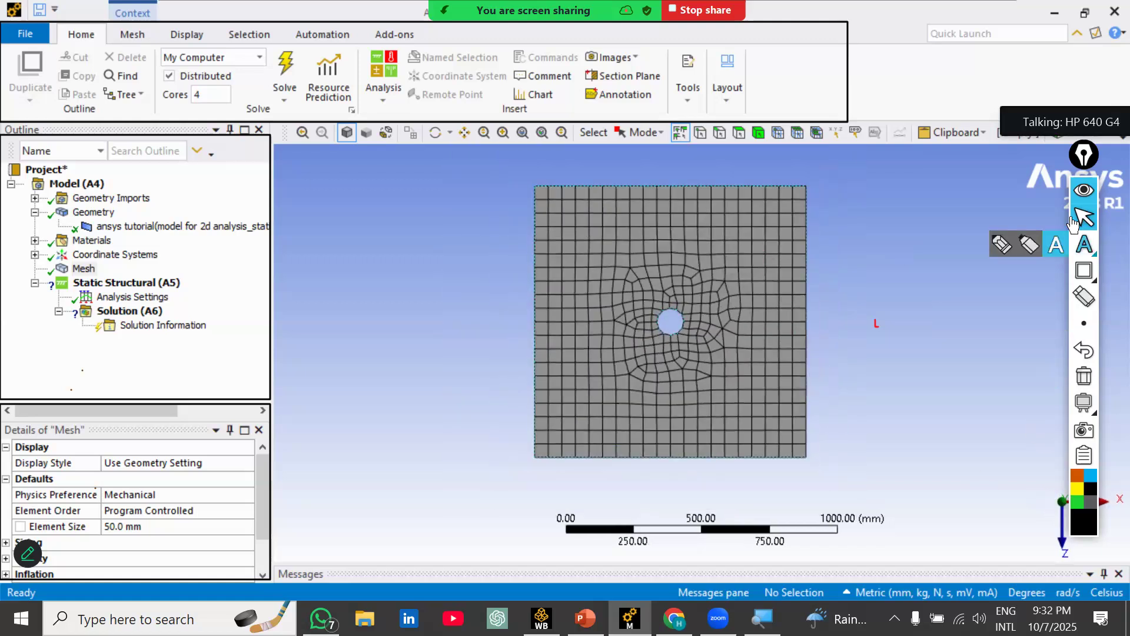
pyautogui.click(1073, 220)
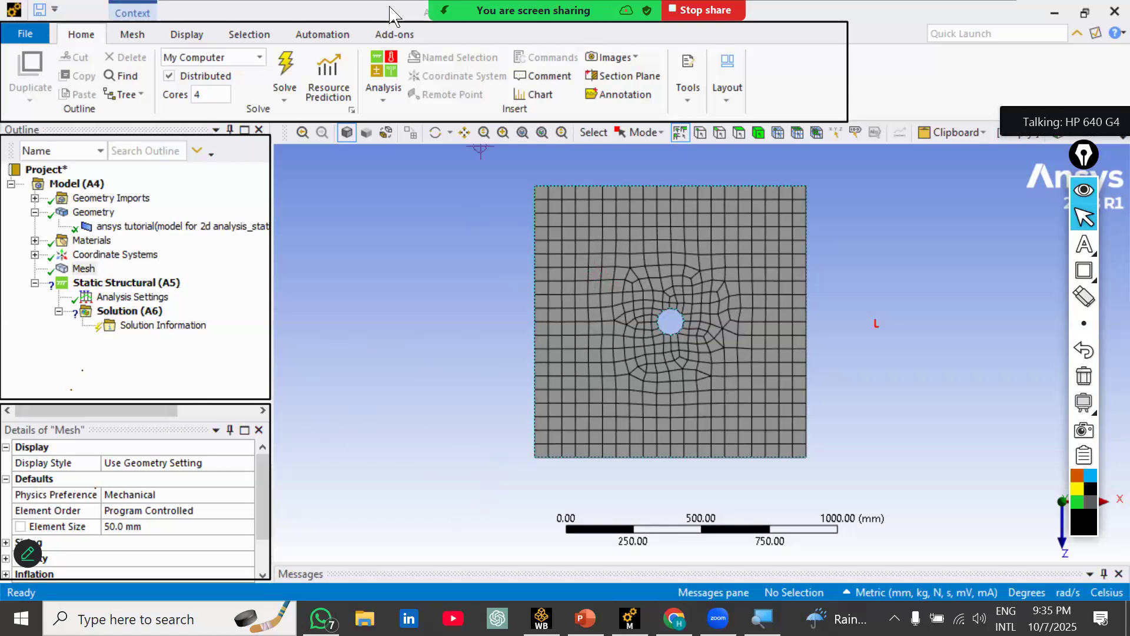
# Switch to the PowerPoint presentation, closing the meeting chat window, and show slide 8, "Finite Element Analysis".
pyautogui.moveTo(389, 15)
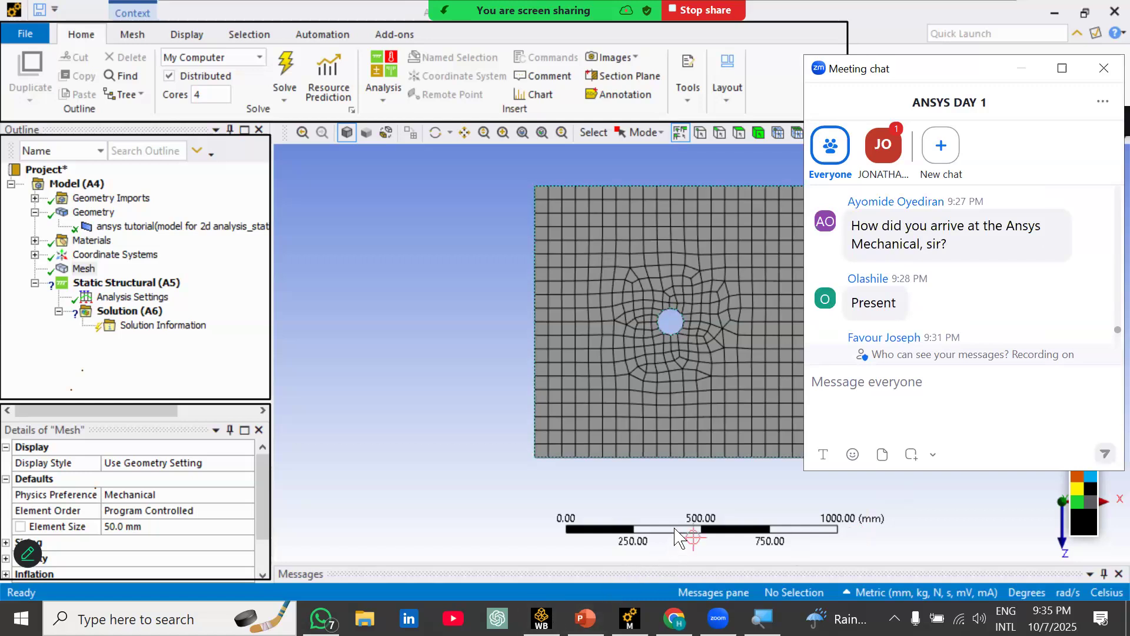
pyautogui.hotkey('alt', 'Tab')
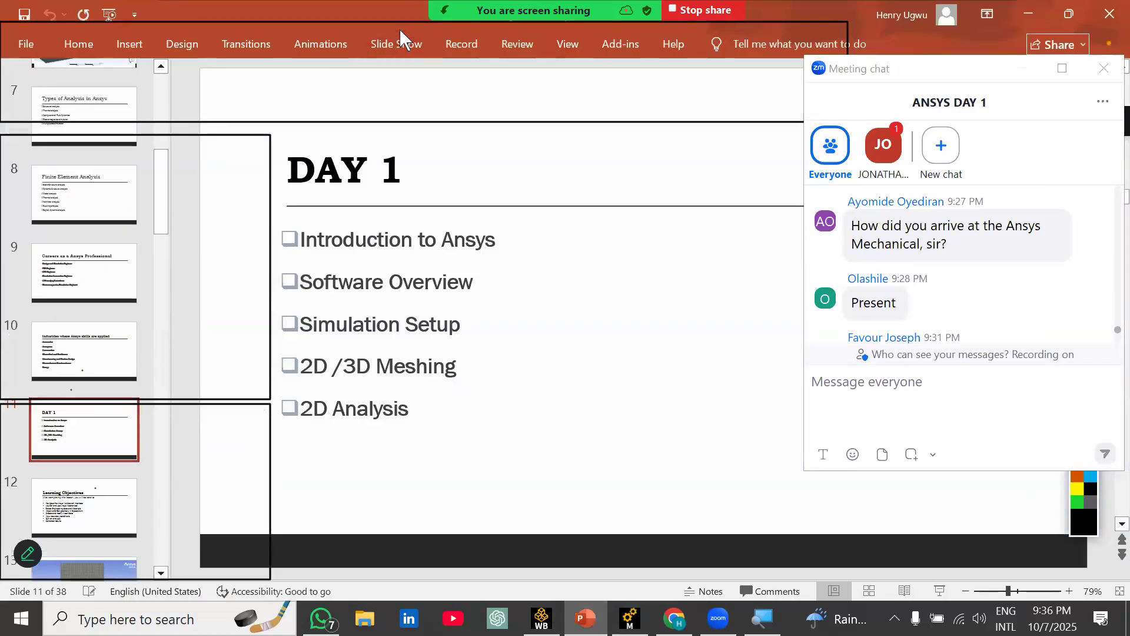
pyautogui.click(1104, 68)
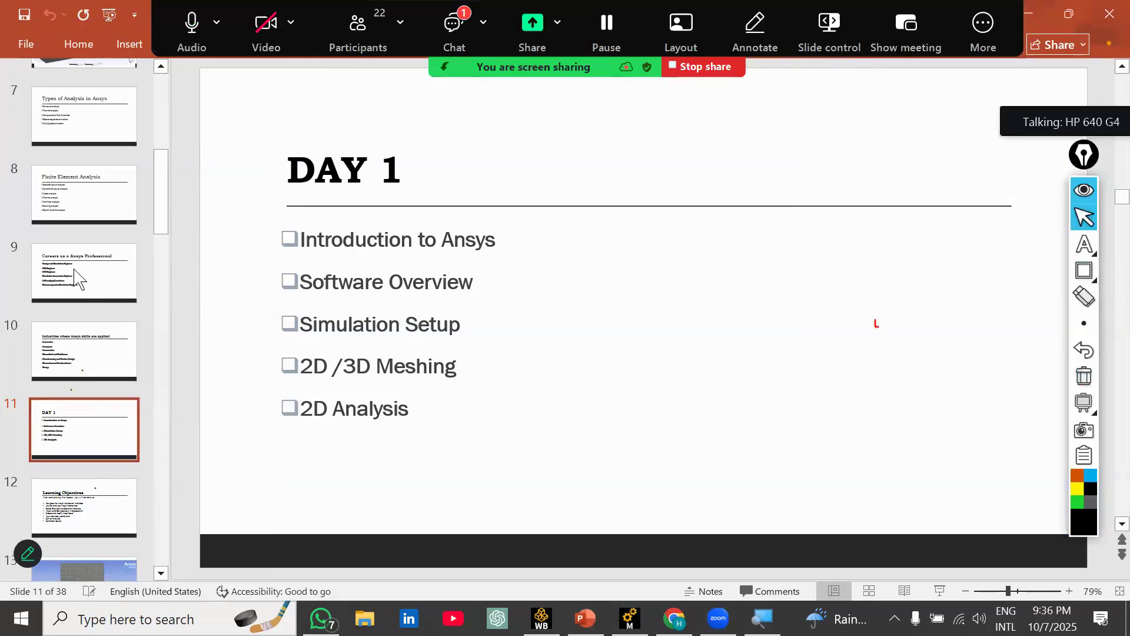
pyautogui.click(107, 218)
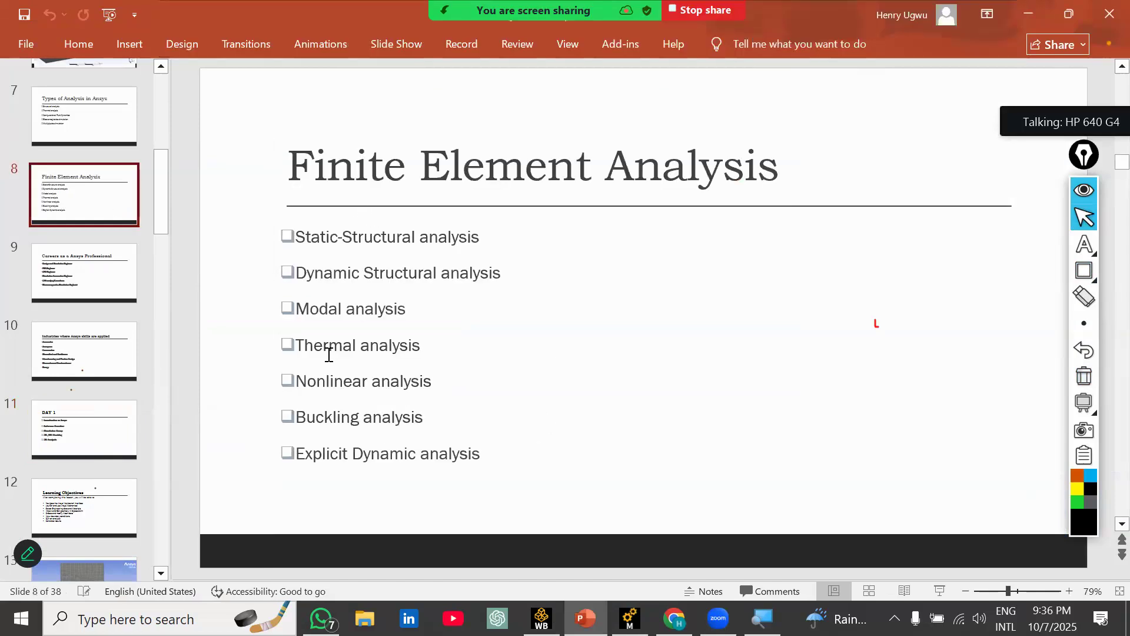